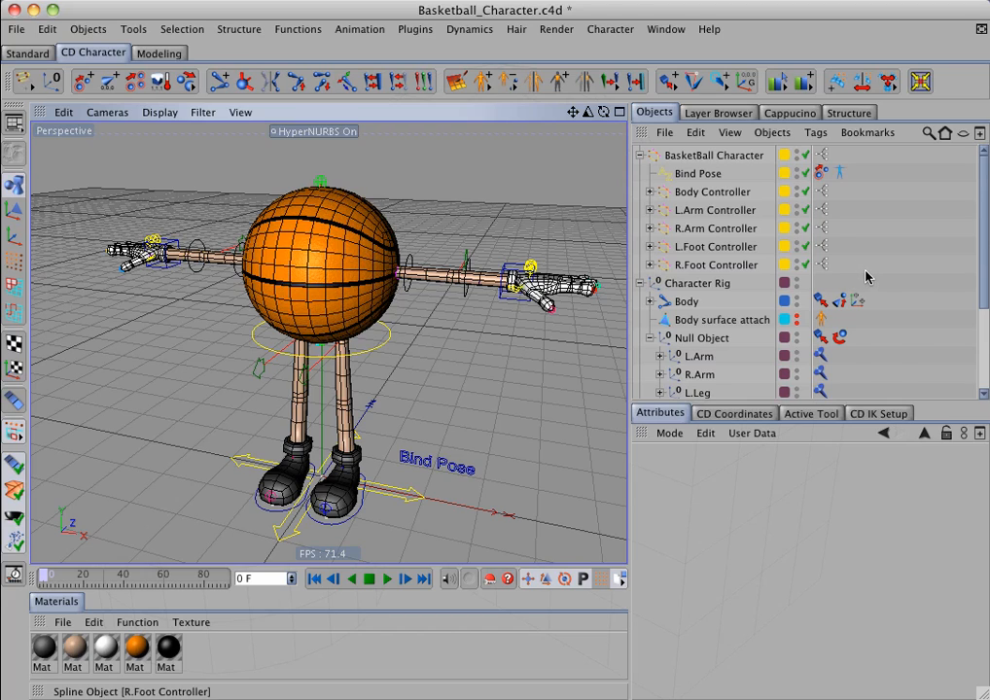
Look through the object hierarchy, covering the character's controllers, rig joints and geometry meshes
scroll(866, 277, "down", 3)
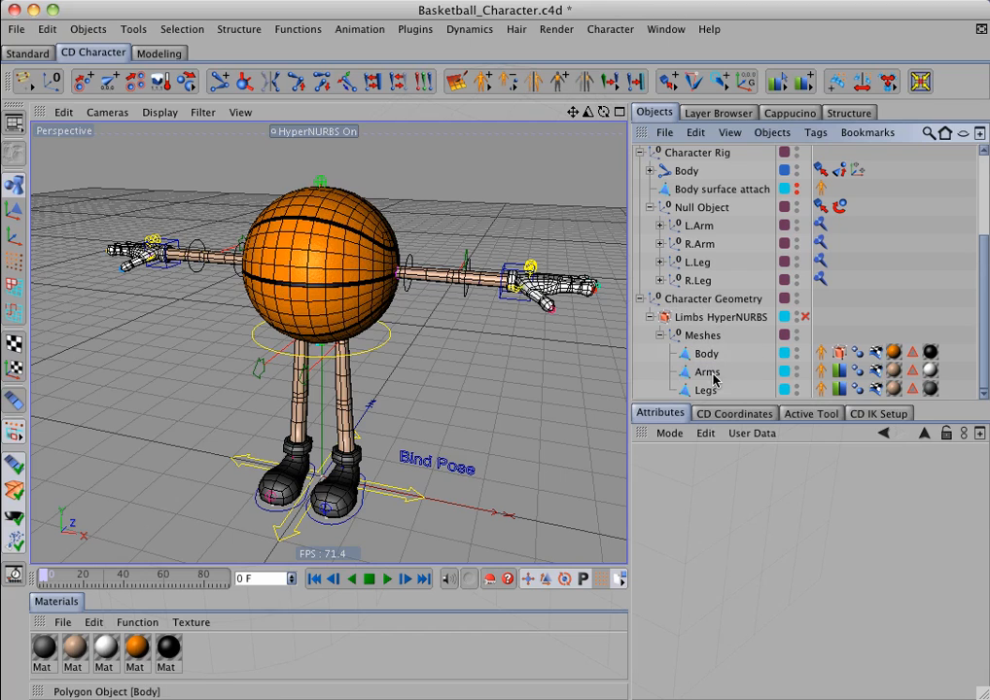
scroll(722, 371, "up", 4)
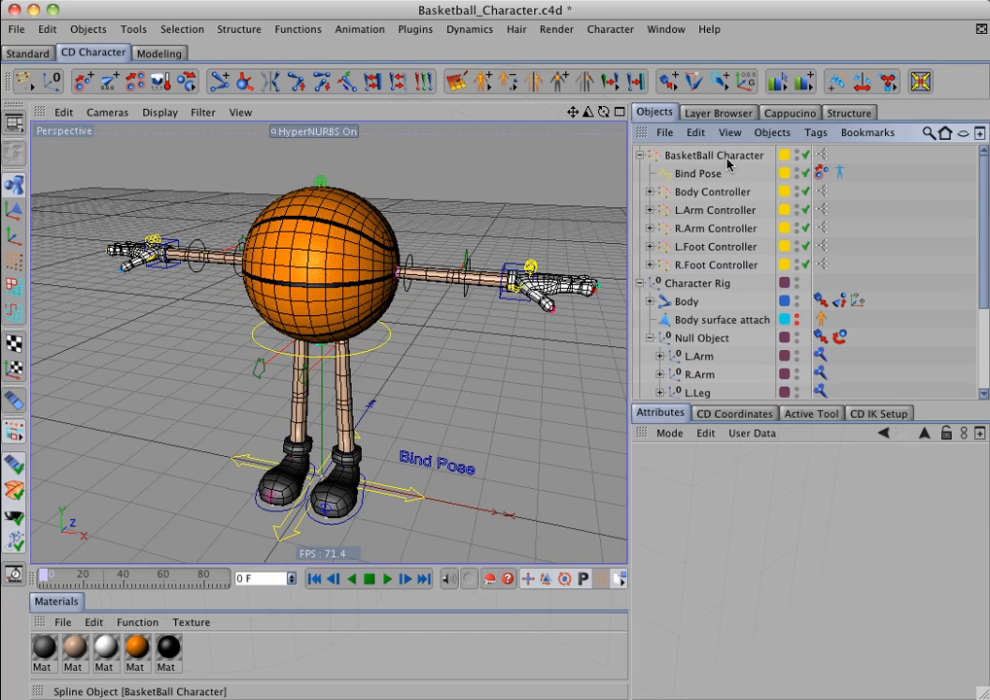
scroll(724, 331, "down", 4)
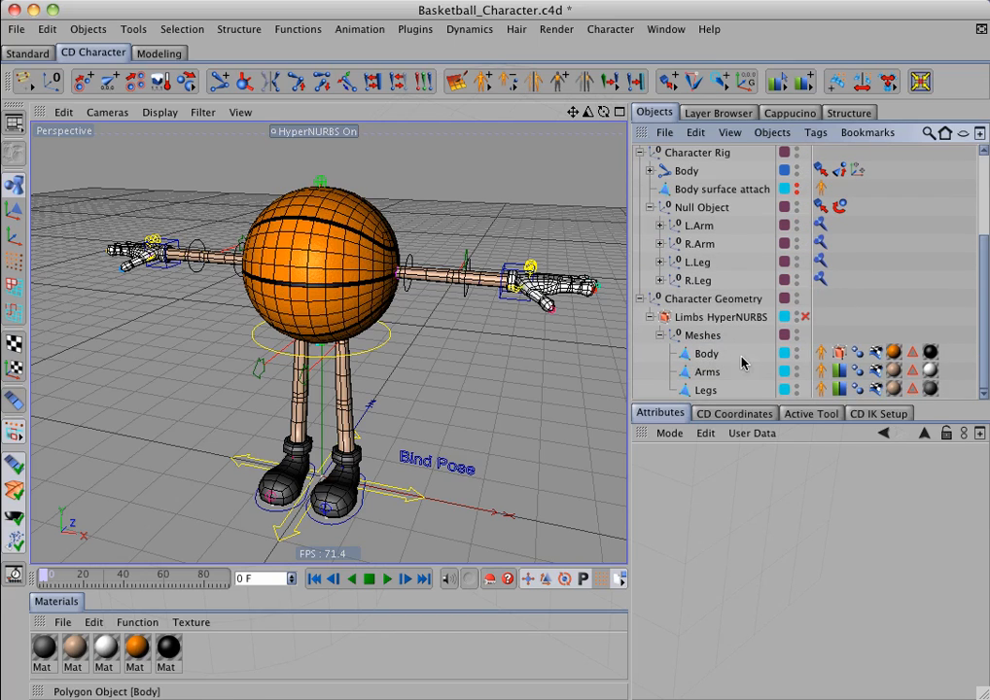
scroll(743, 360, "up", 4)
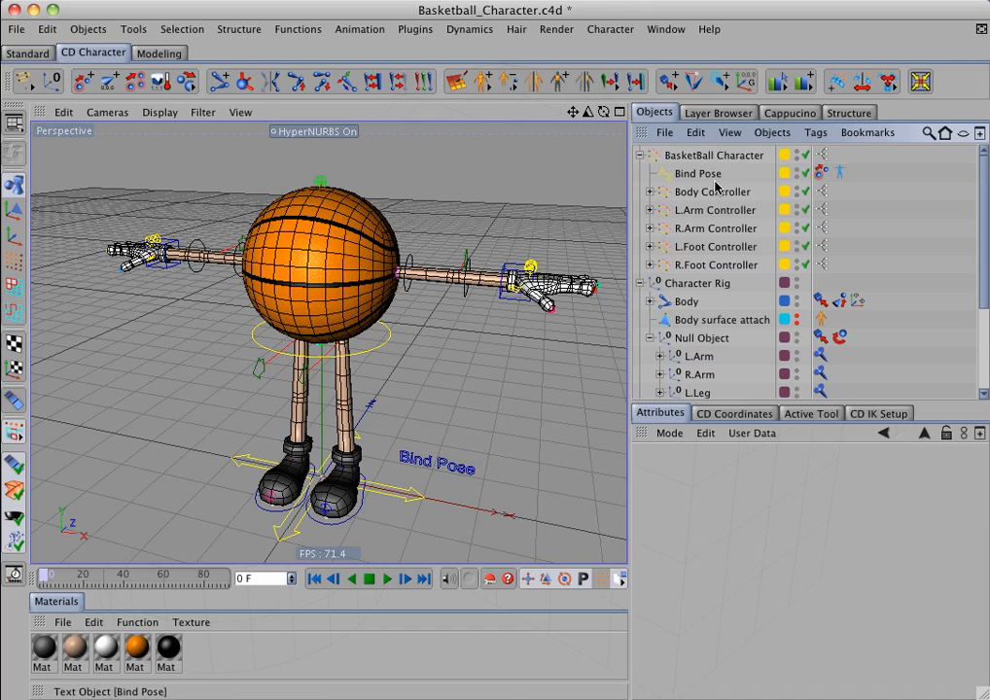
Test the BasketBall Character master controller by moving the whole character along its X axis, and undo the move
left_click(420, 498)
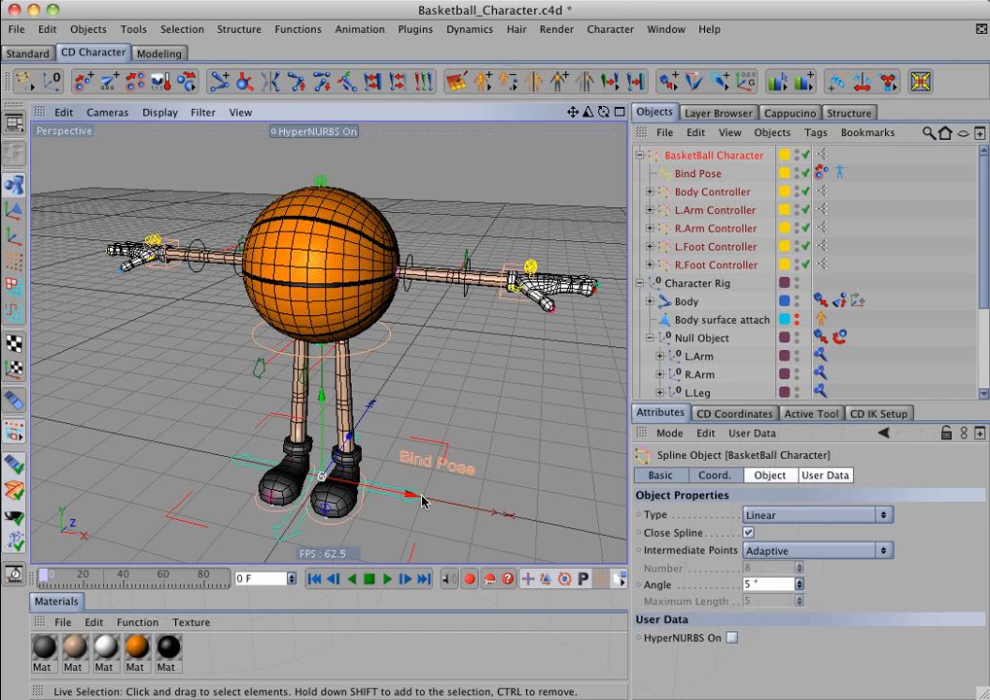
left_click_drag(420, 498, 465, 506)
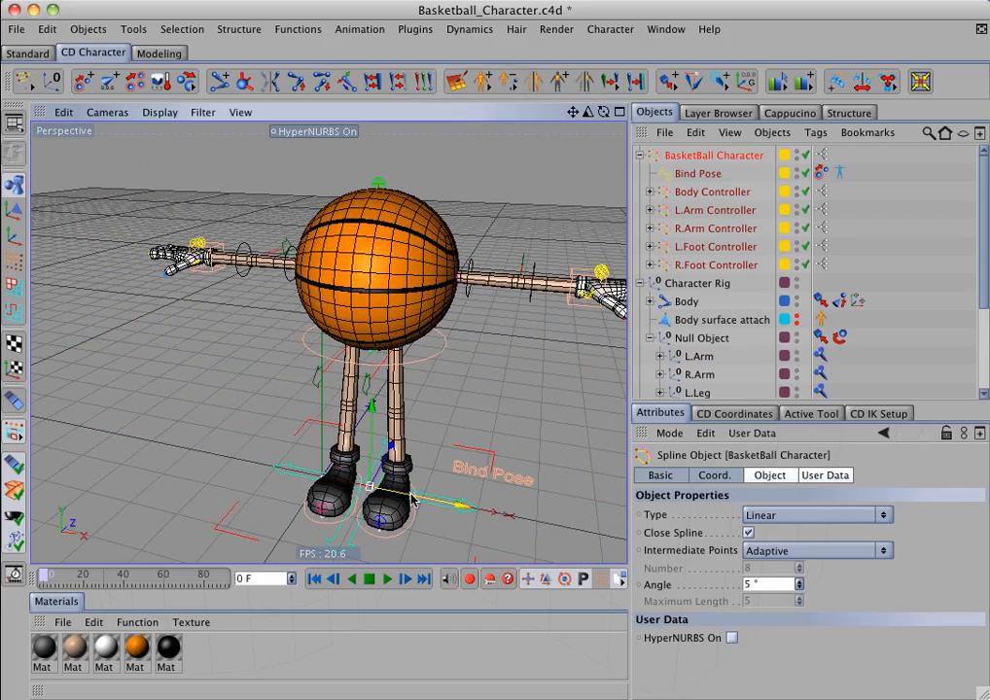
key("super+z")
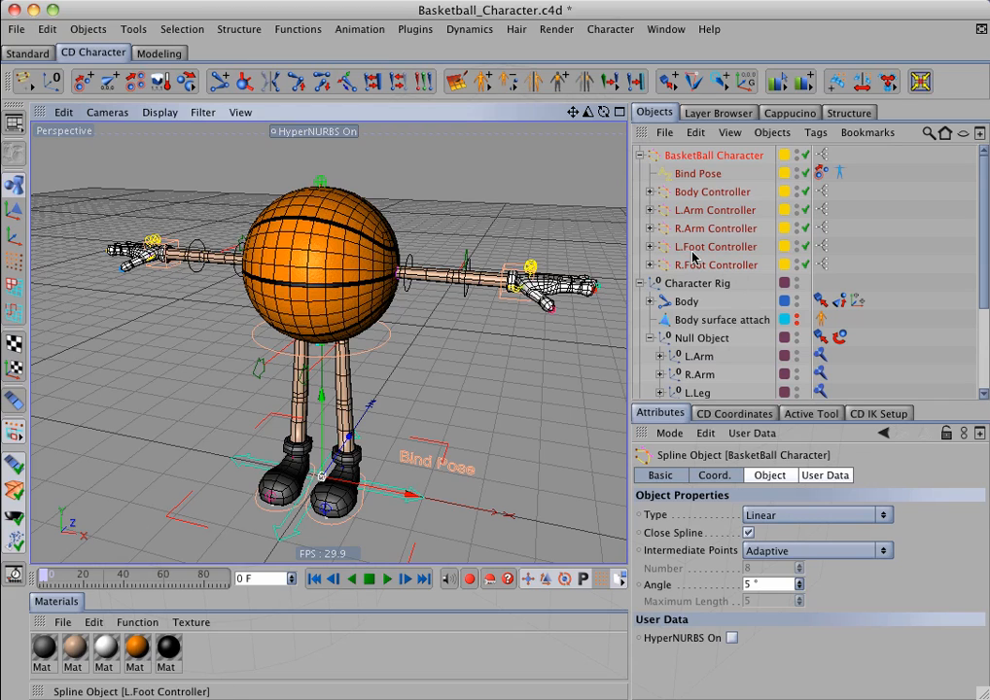
Expand the L.Foot Controller hierarchy and examine its nested pivot, twist and goal objects
left_click(651, 247)
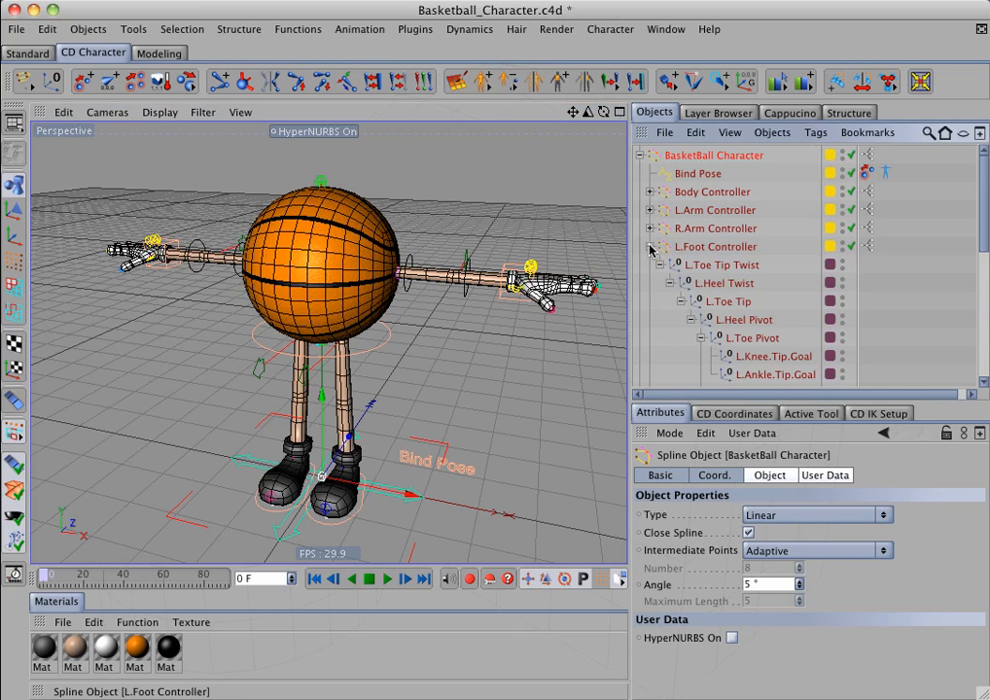
left_click_drag(983, 215, 984, 246)
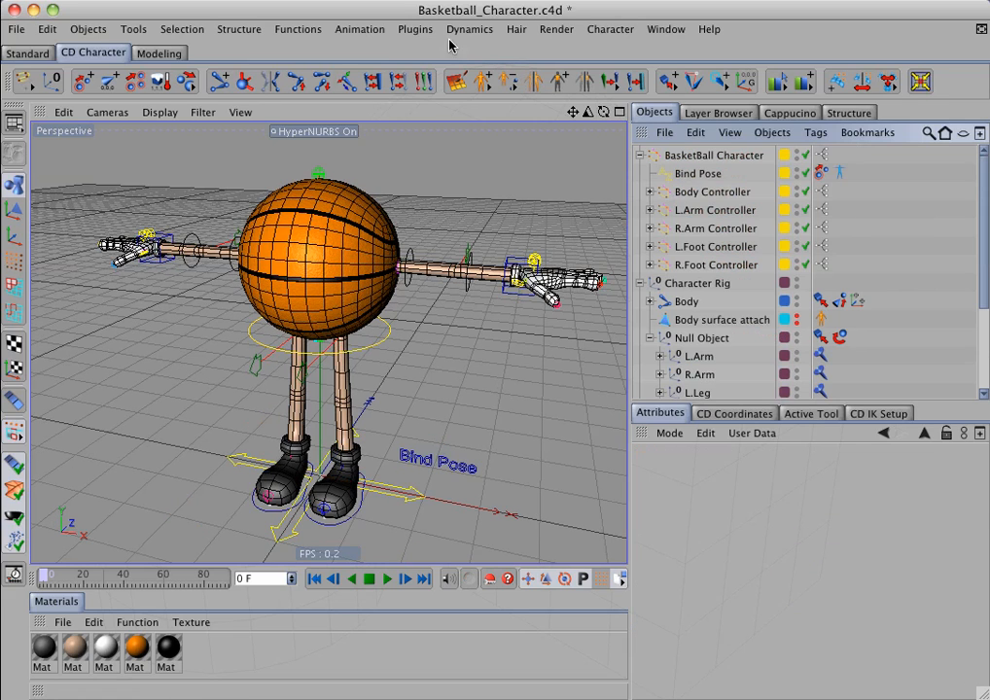
Set up a CD FBX export with Splines, User Data, Constraints and Preserve Object Hierarchy also enabled, and accept the options
left_click(414, 29)
mouse_move(465, 129)
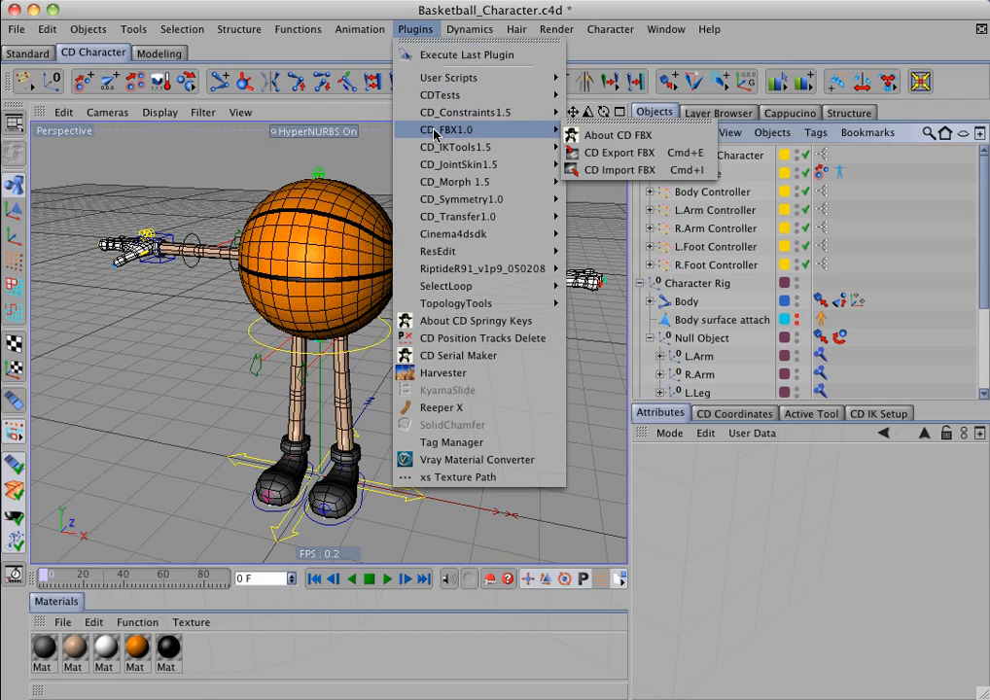
left_click(653, 157)
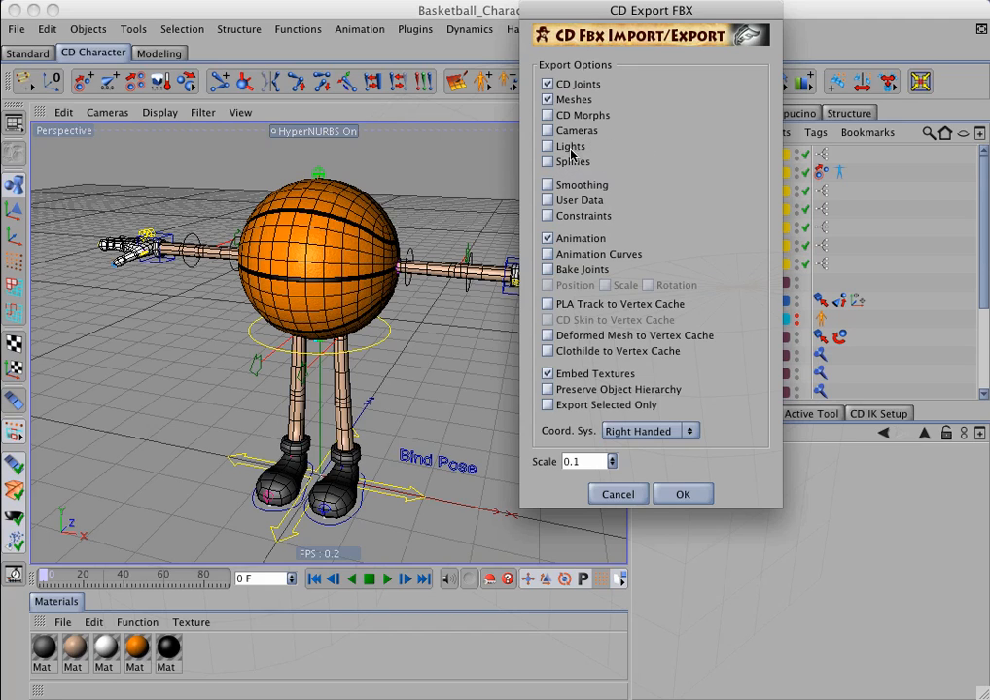
left_click(568, 164)
left_click(564, 203)
left_click(582, 220)
left_click(566, 392)
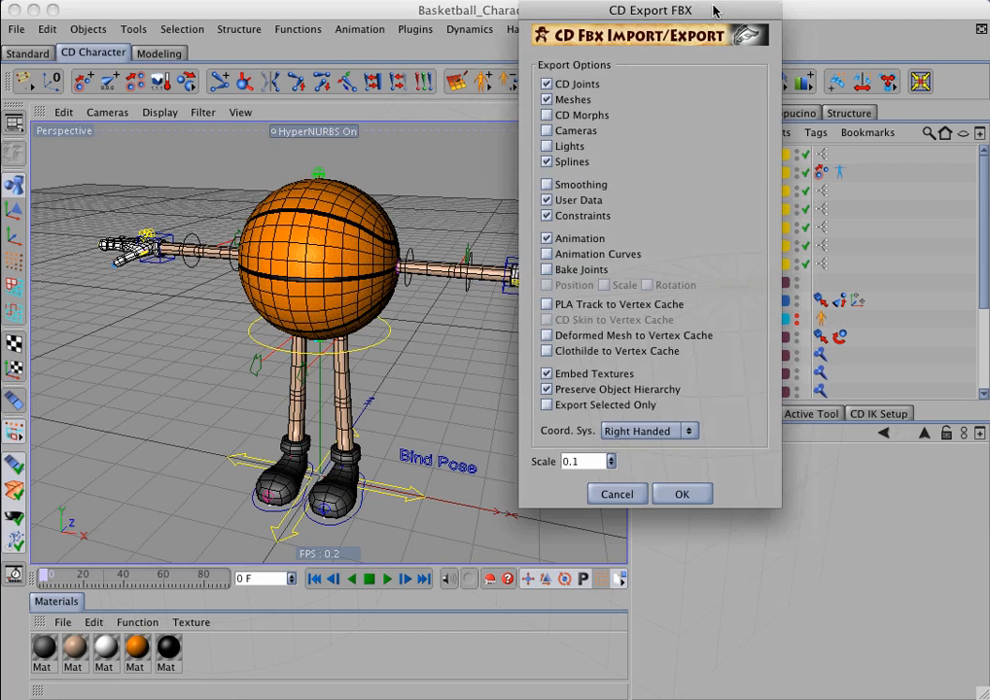
left_click_drag(716, 11, 567, 35)
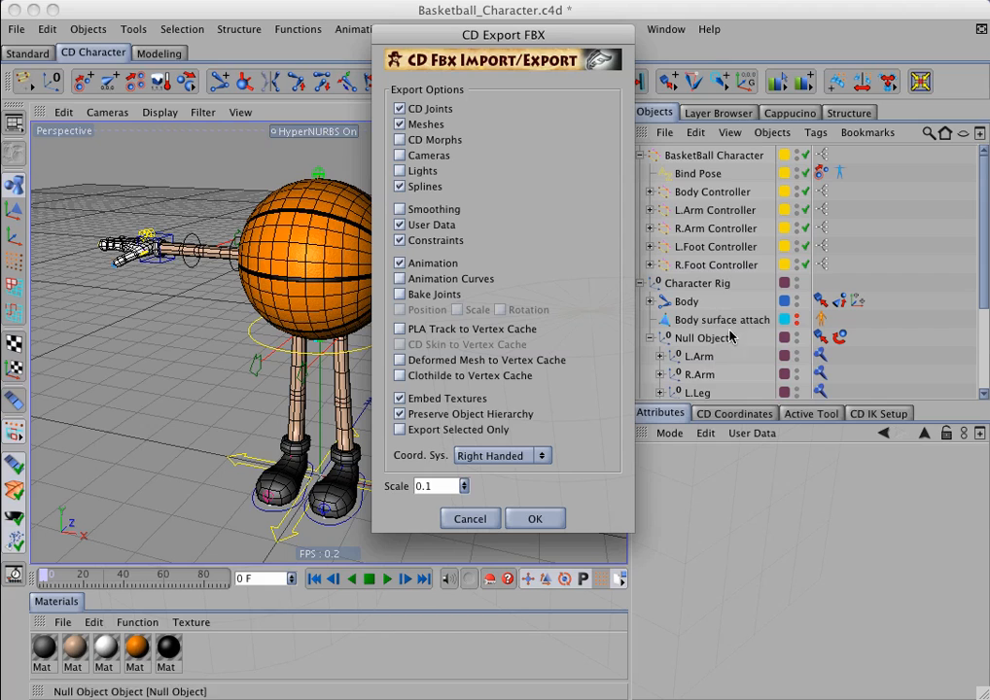
left_click(533, 520)
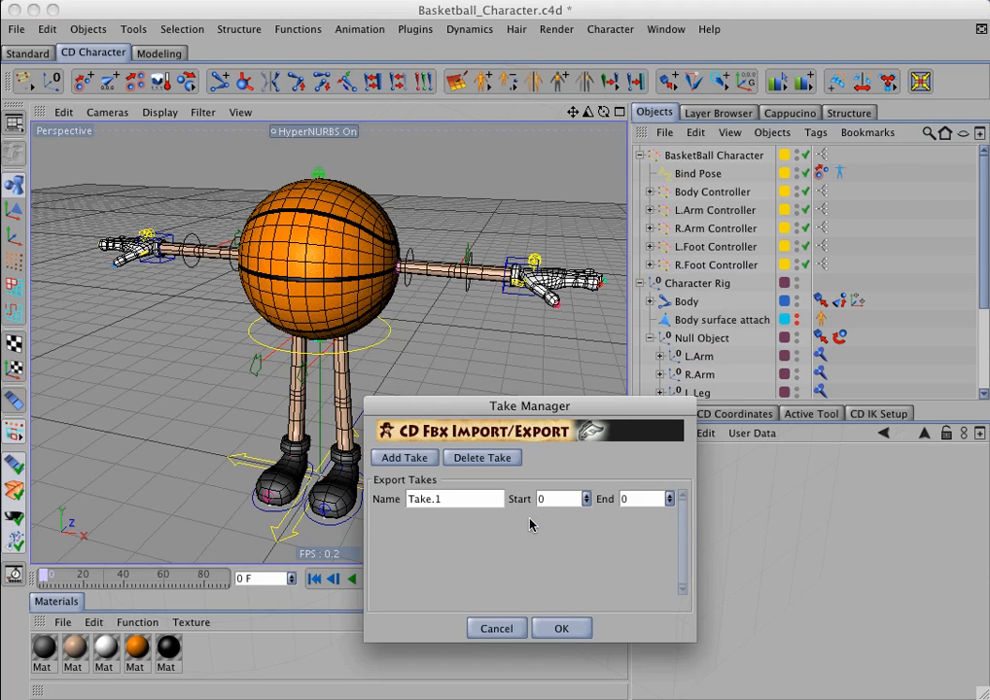
Accept the default take and export over the existing Basketball_Character.fbx in the Basketball_Character folder
left_click(562, 629)
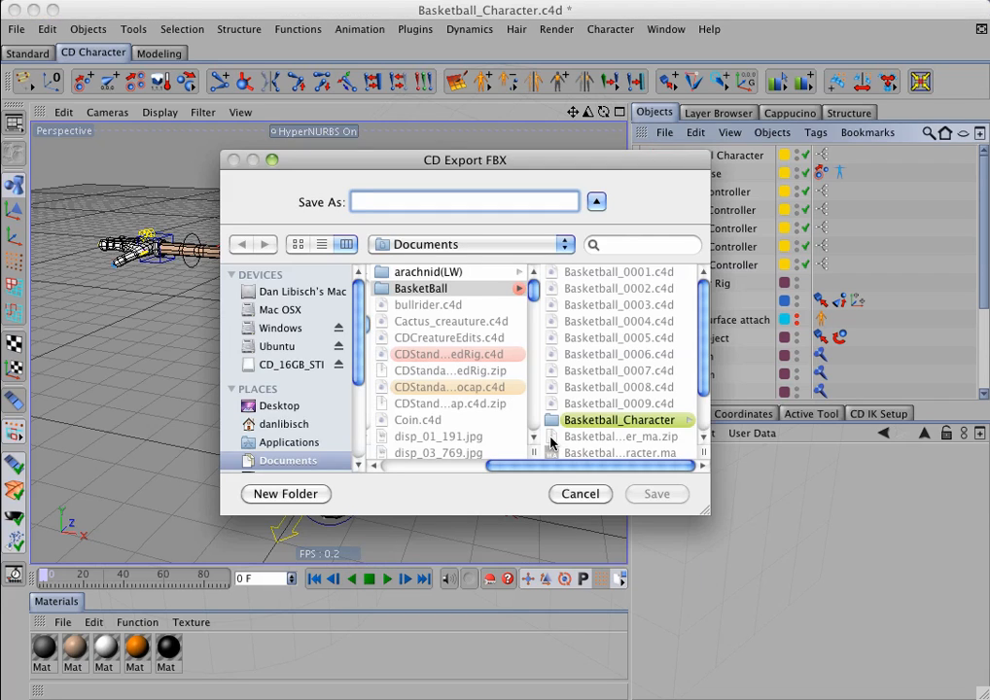
left_click(573, 419)
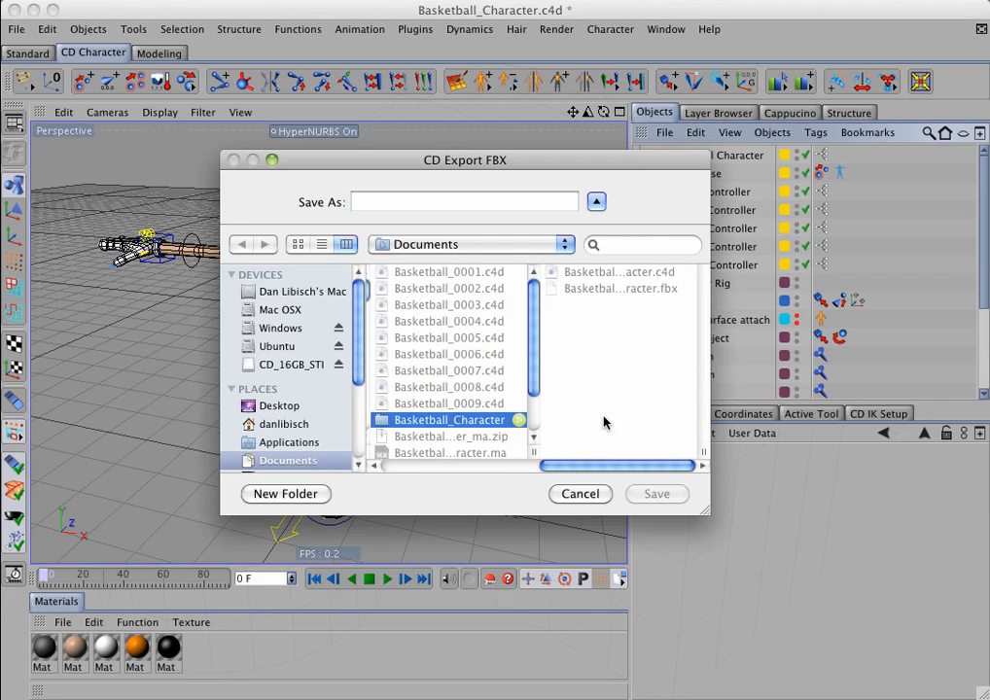
left_click(612, 290)
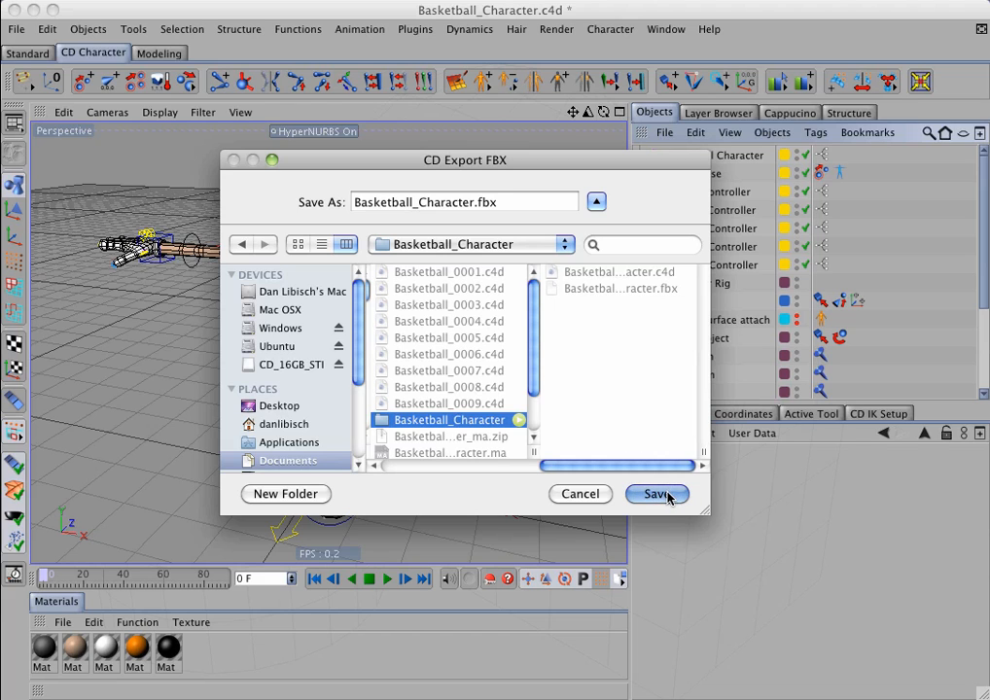
left_click(667, 494)
left_click(607, 283)
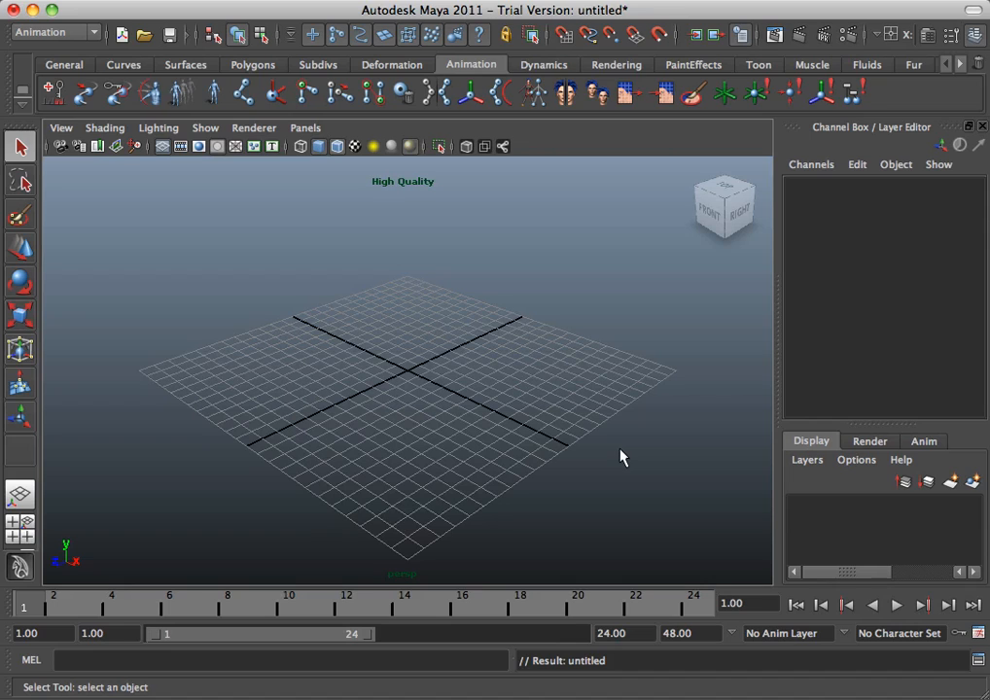
In Autodesk Maya, check that the Constraints import option is enabled, import Basketball_Character.fbx and dismiss the import report
key("super+i")
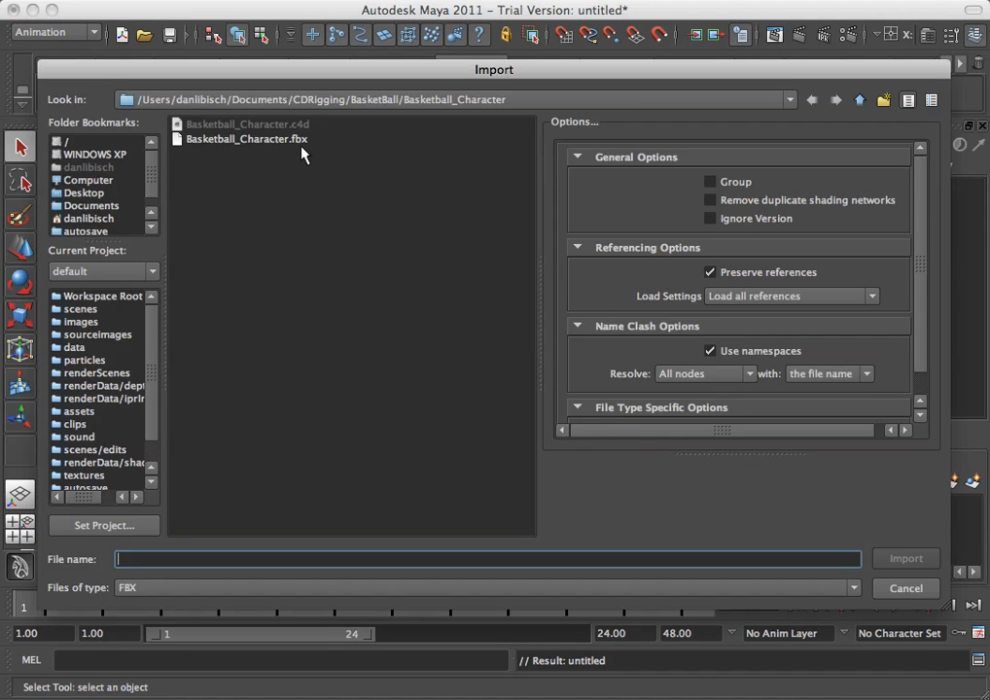
left_click(291, 140)
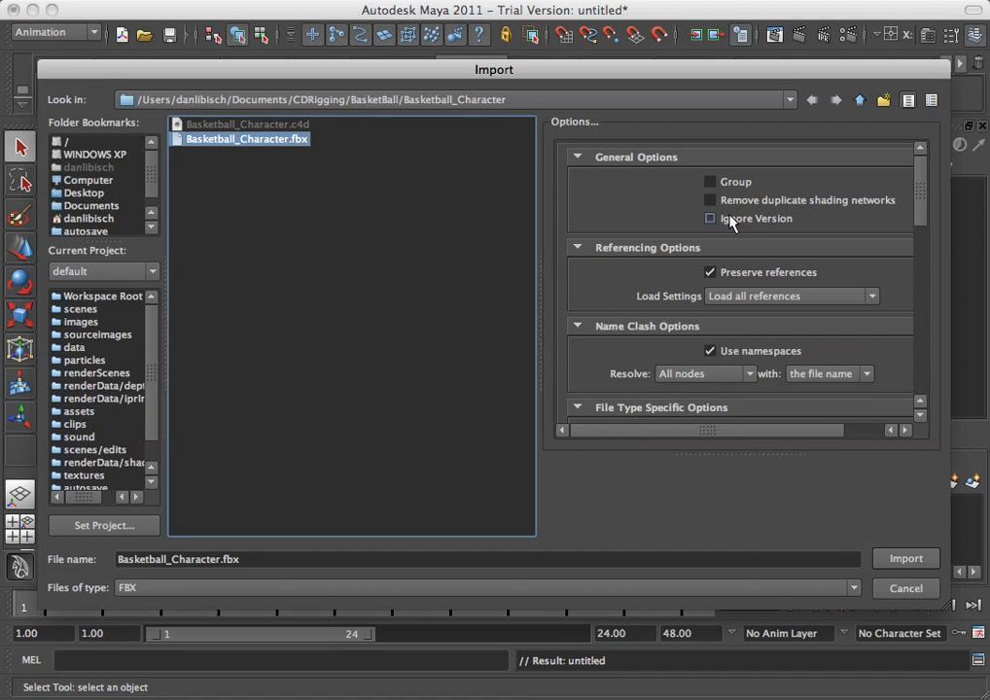
left_click_drag(923, 216, 918, 335)
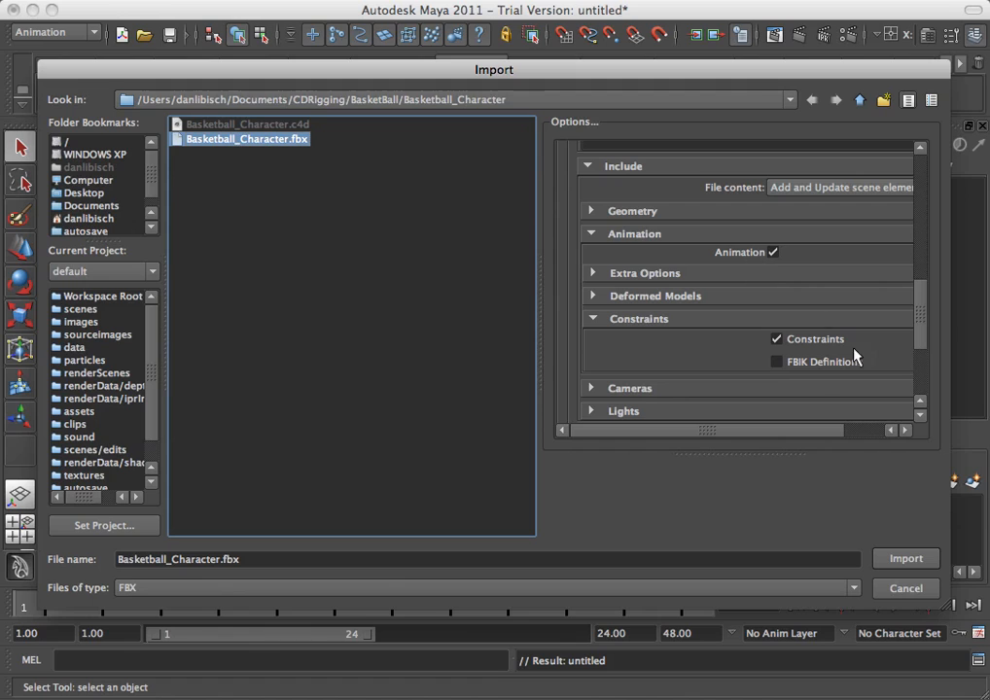
left_click(905, 559)
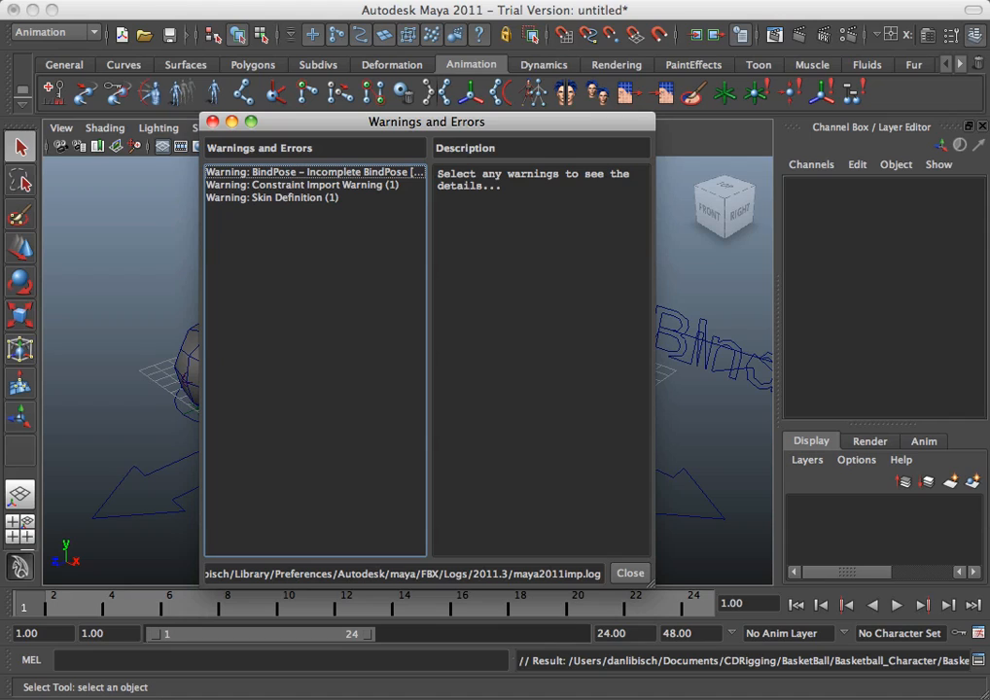
left_click(630, 574)
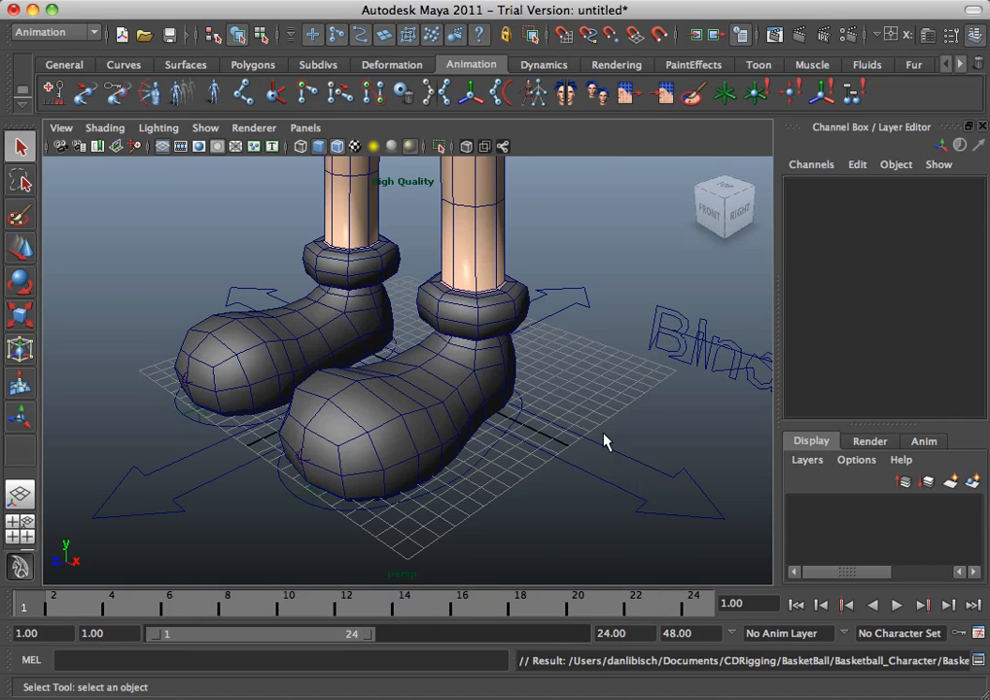
Frame the whole imported character, test its Body_Controller by moving it freely, and undo the move
key("a")
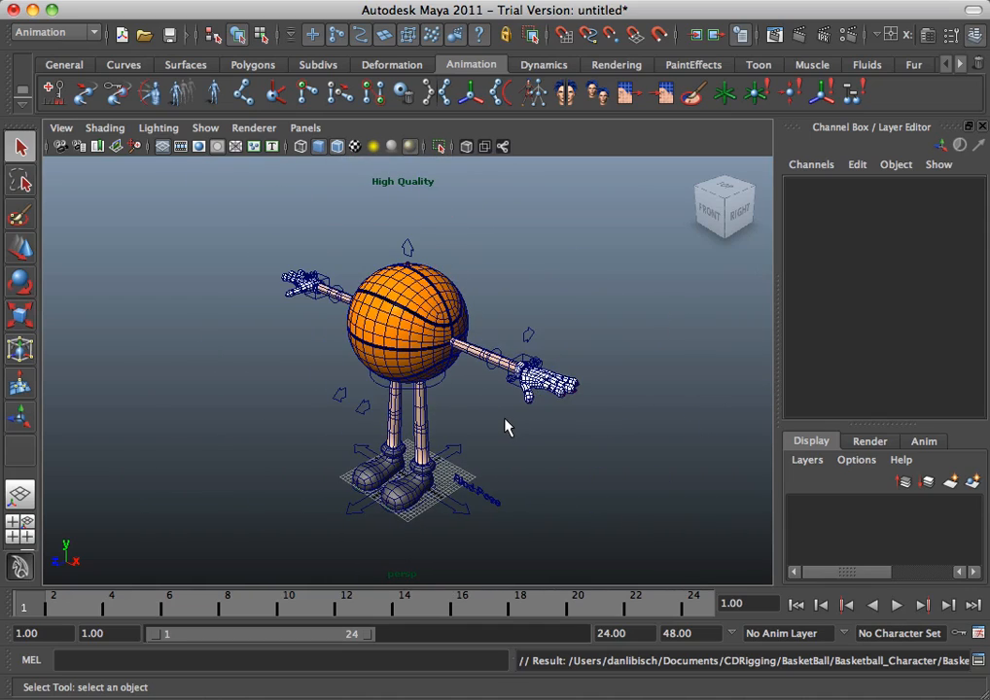
left_click_drag(505, 425, 565, 422, "alt")
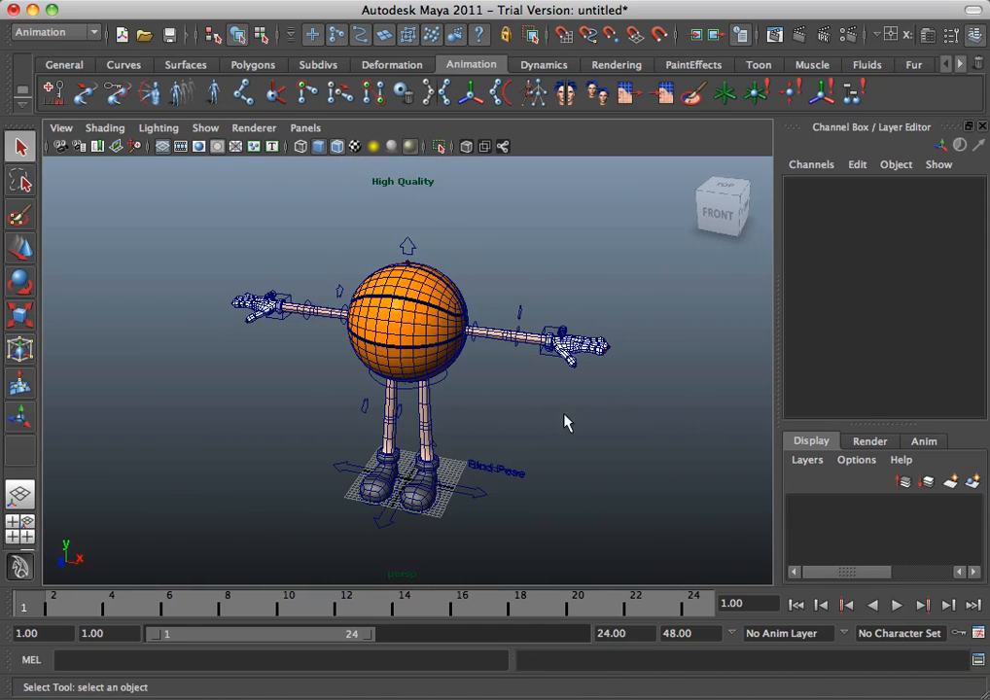
right_click_drag(565, 422, 671, 418, "alt")
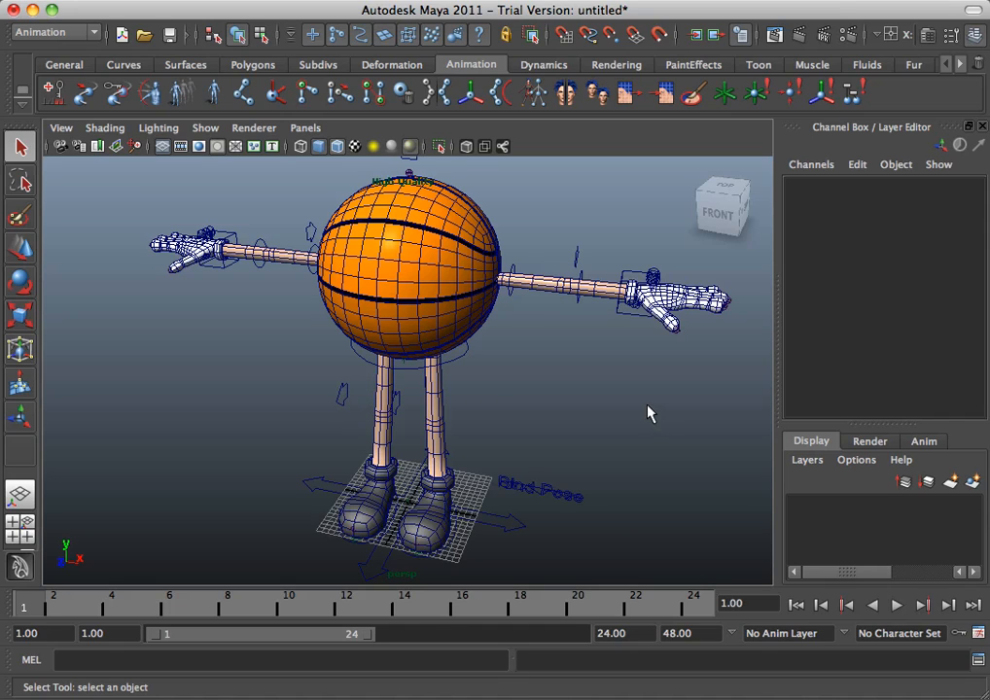
left_click(463, 363)
key("w")
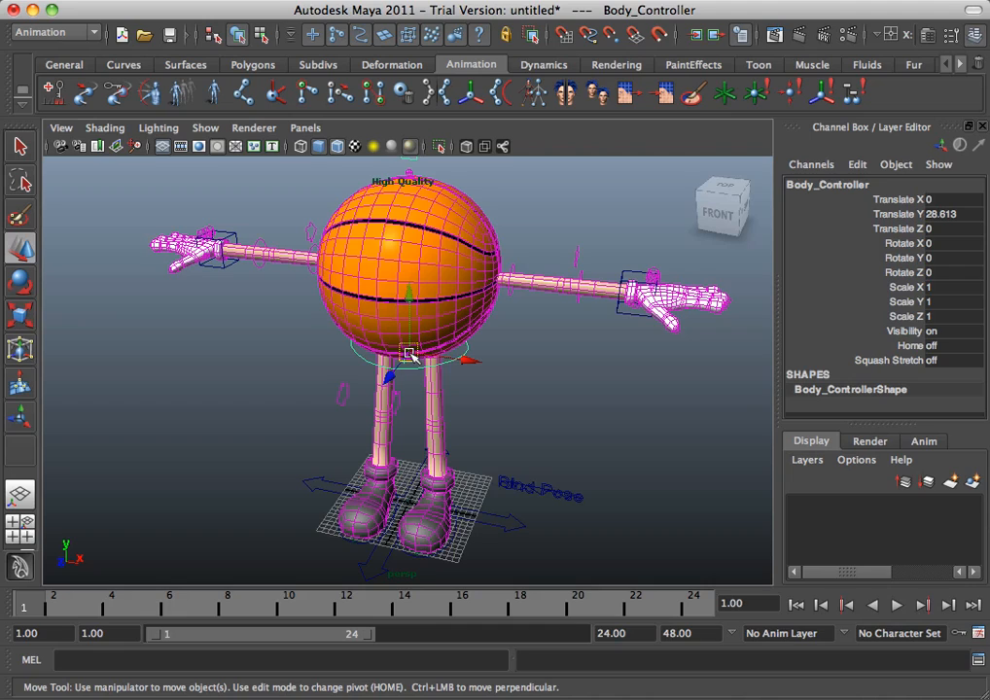
middle_click_drag(341, 283, 574, 347)
key("ctrl+z")
Test the L_Arm_Controller by moving the hand freely, and undo the move
left_click(637, 314)
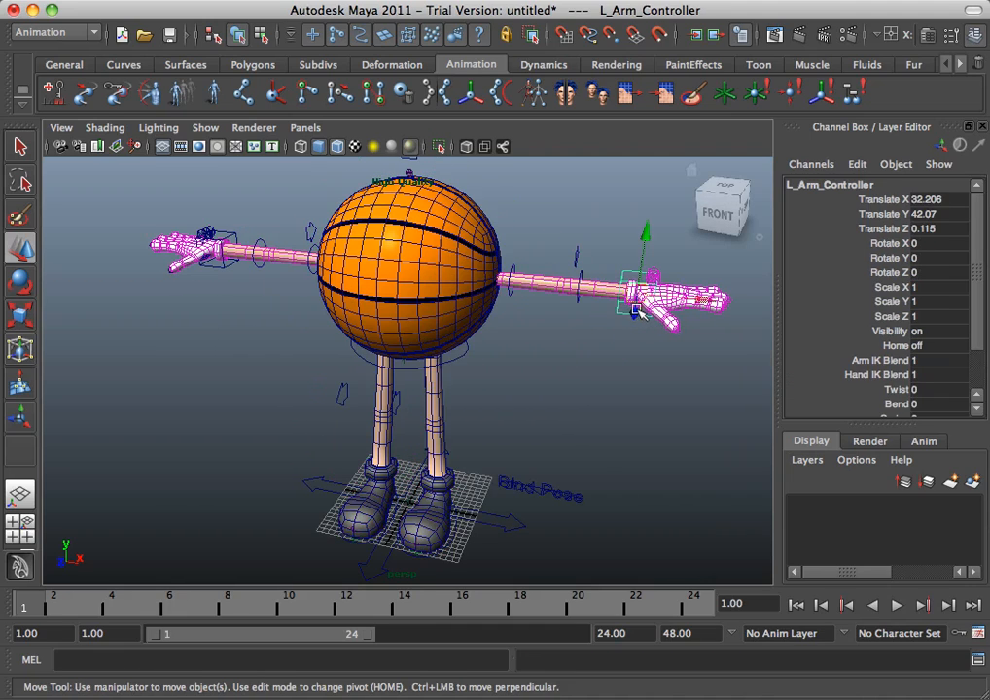
middle_click_drag(639, 304, 615, 270)
key("ctrl+z")
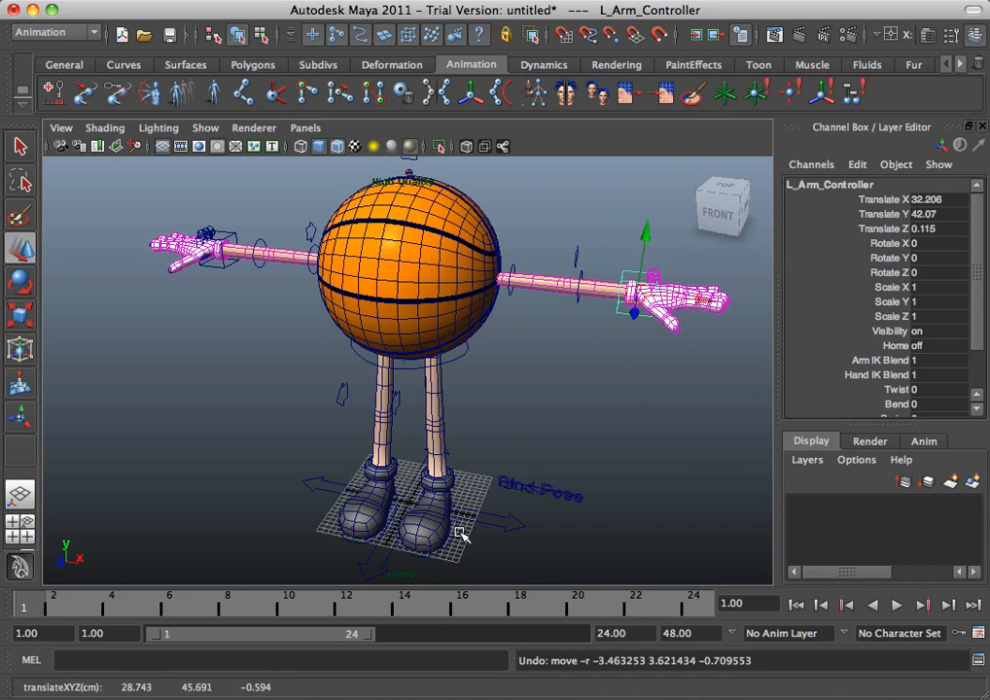
Test the L_Foot_Controller by moving the foot sideways, and undo the move
left_click(456, 531)
middle_click_drag(435, 532, 610, 527)
key("ctrl+z")
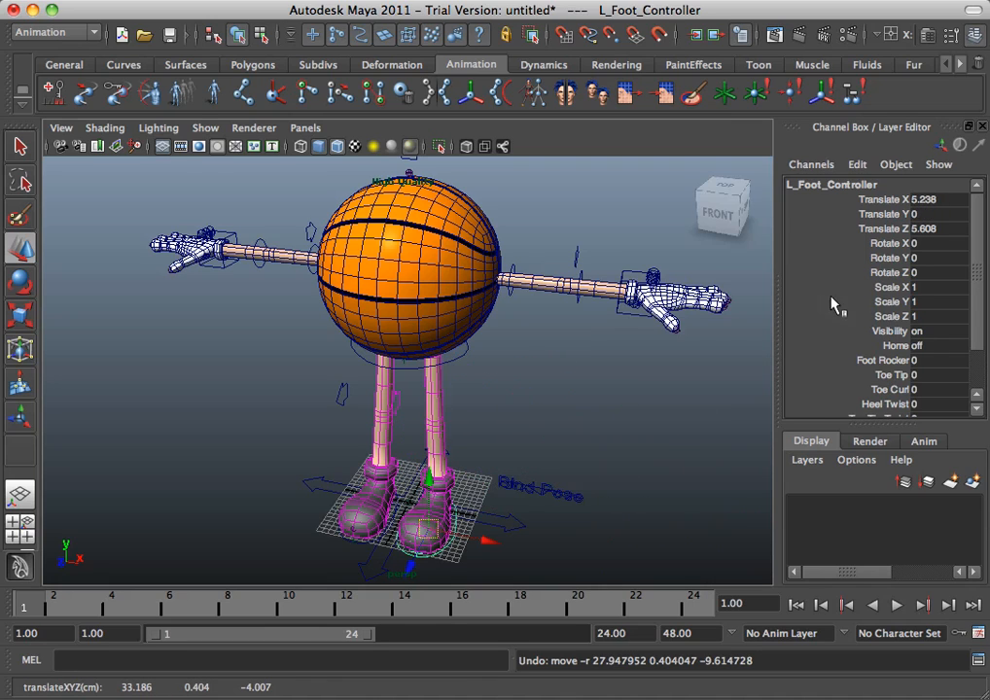
Test the Foot Rocker attribute of the L_Foot_Controller by sliding its value back and forth, and undo the changes
scroll(831, 304, "down", 3)
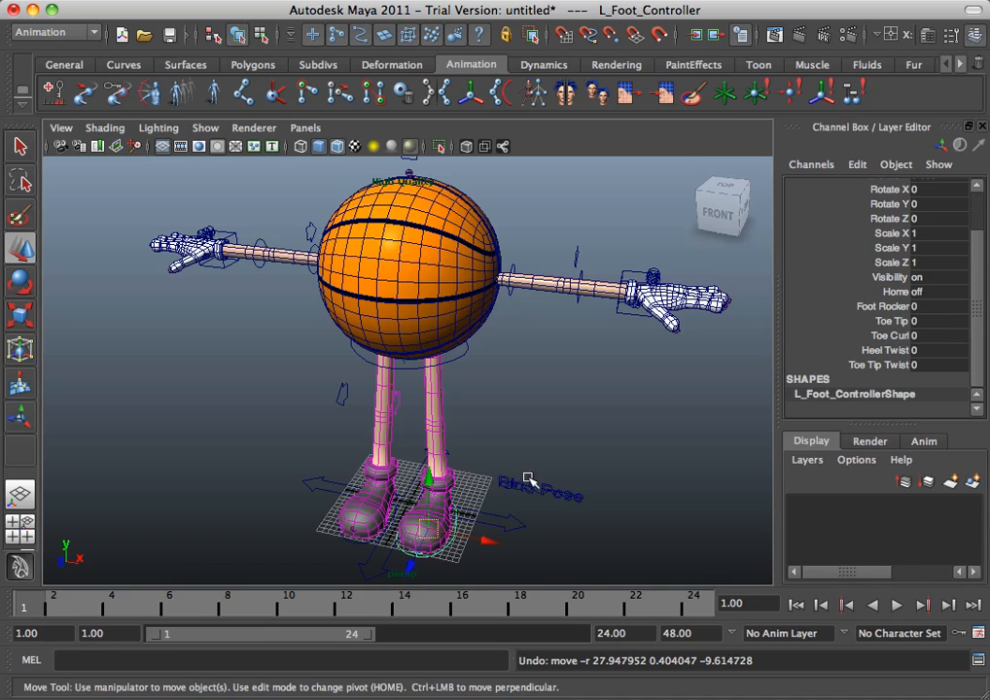
left_click(896, 307)
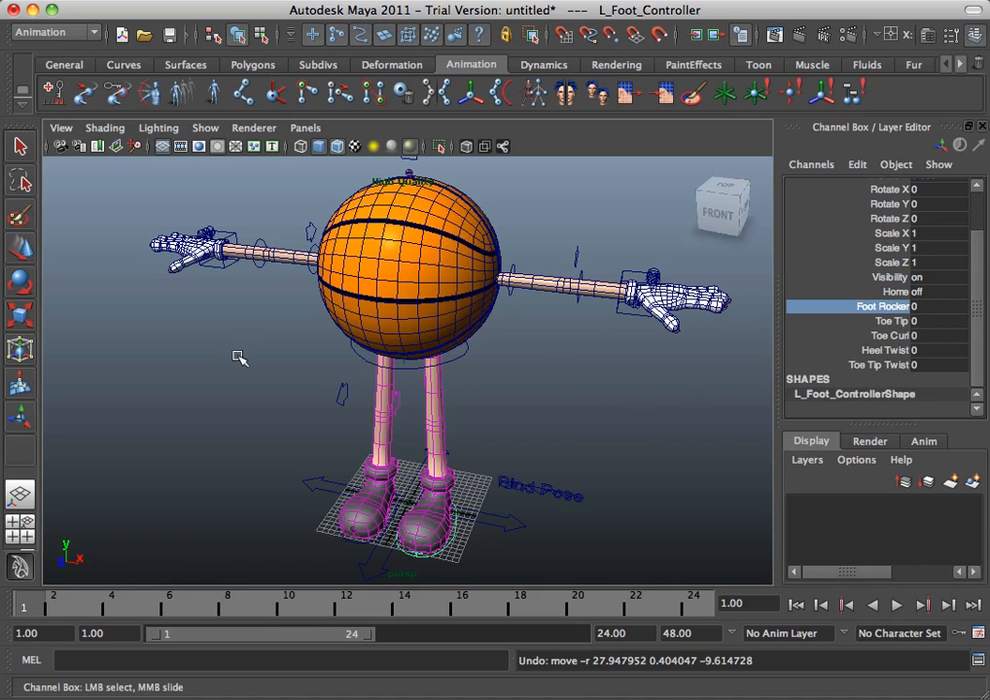
middle_click_drag(332, 358, 361, 358)
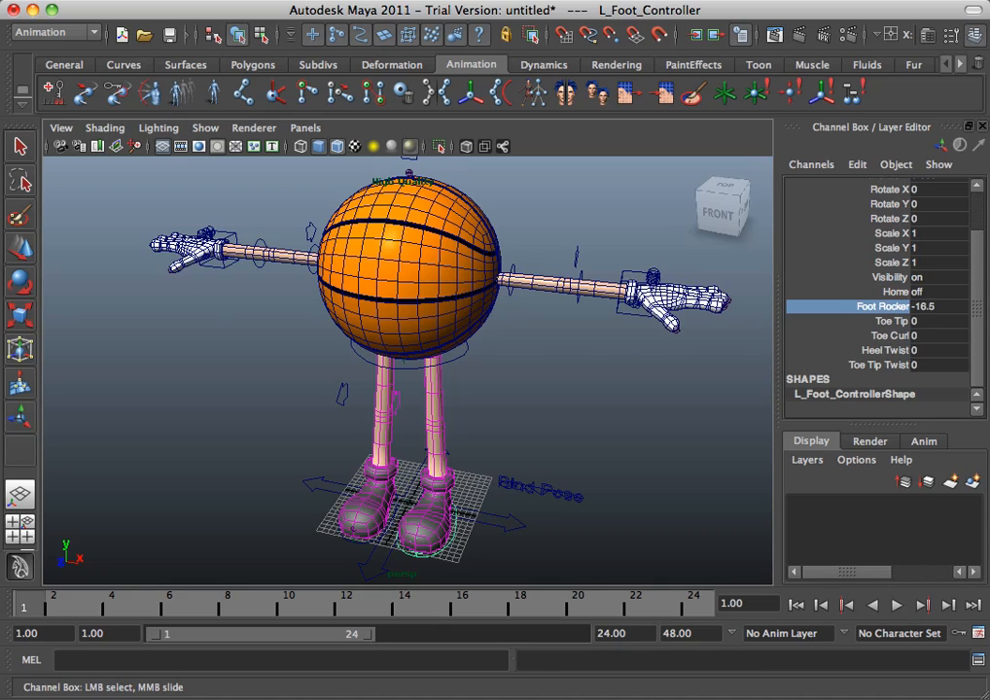
middle_click_drag(213, 388, 982, 324)
key("ctrl+z")
Open the scene Basketball_Character.ma from the BasketBall folder without saving the untitled scene
key("super+o")
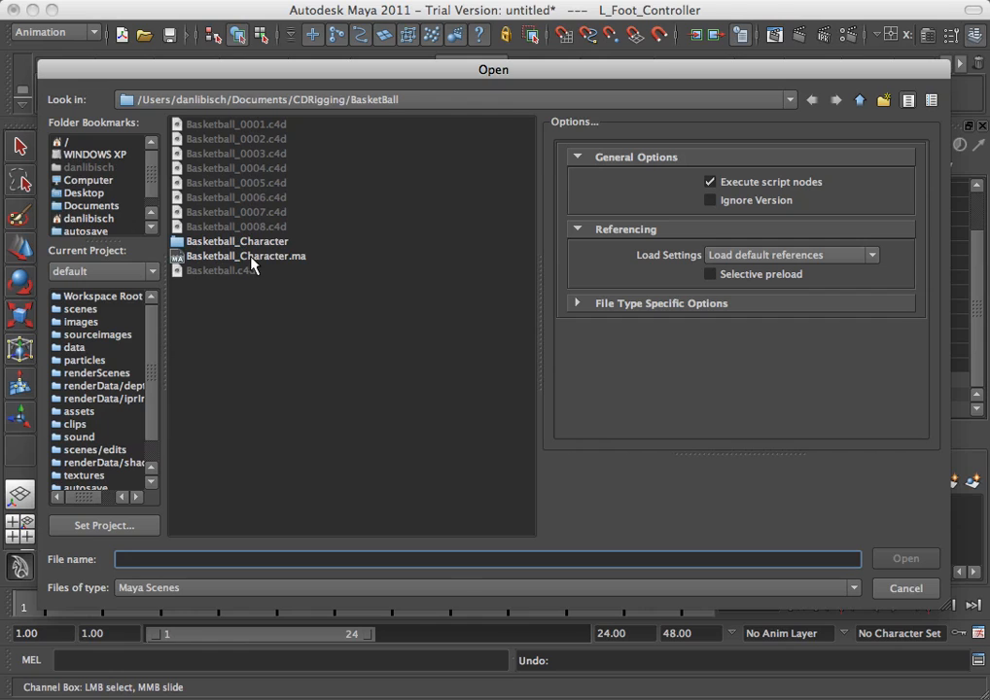
double_click(251, 257)
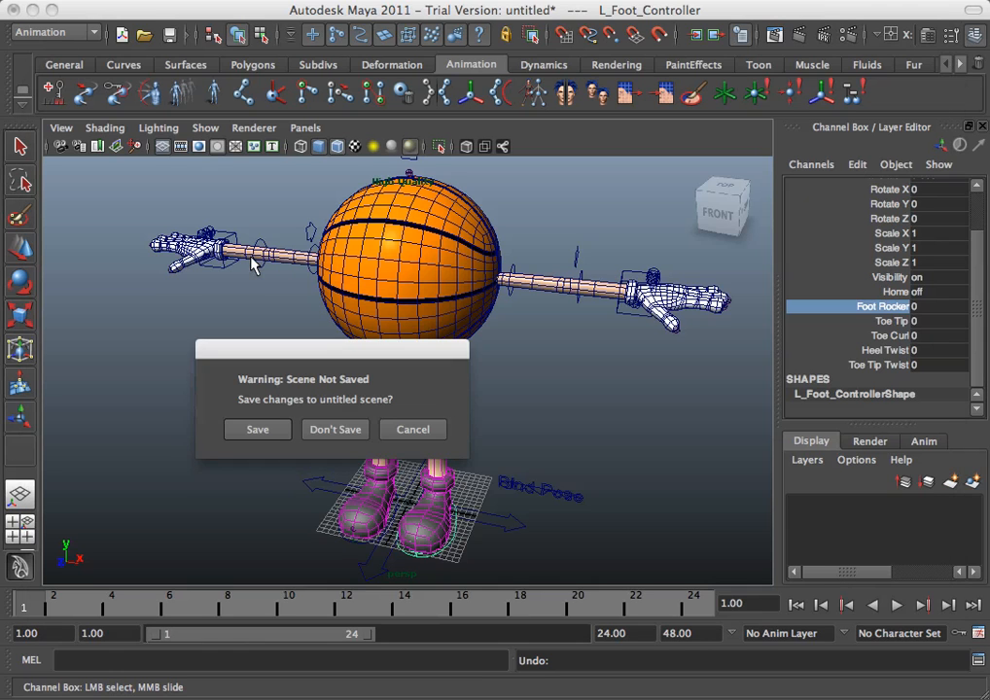
left_click(335, 430)
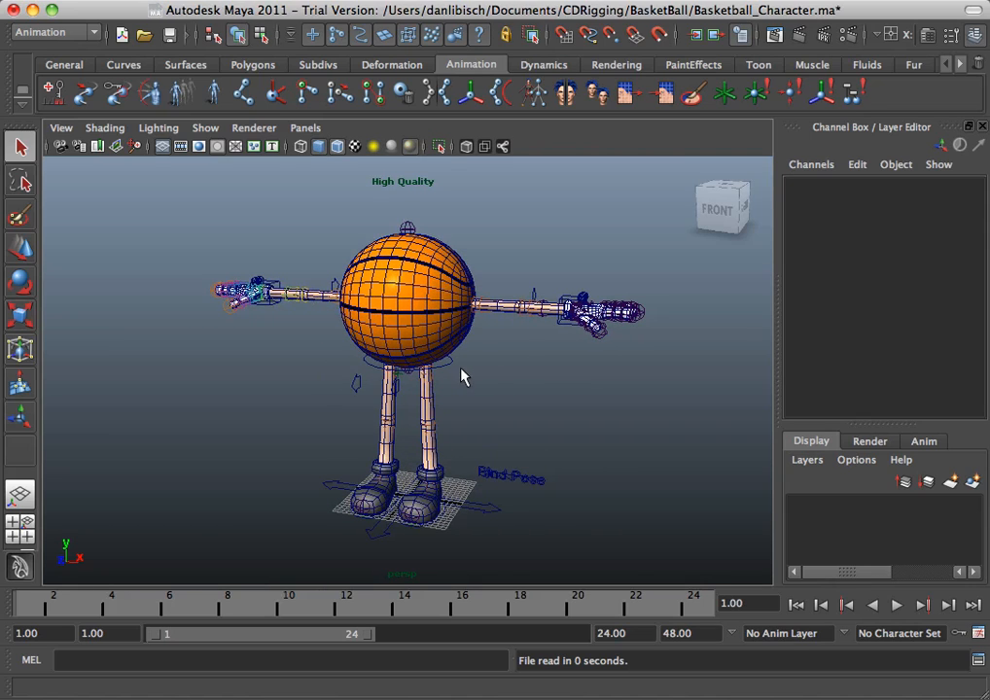
Select the L_Foot_Controller and test its Foot Rocker attribute by sliding the value up to 50
left_click(442, 522)
left_click(442, 522)
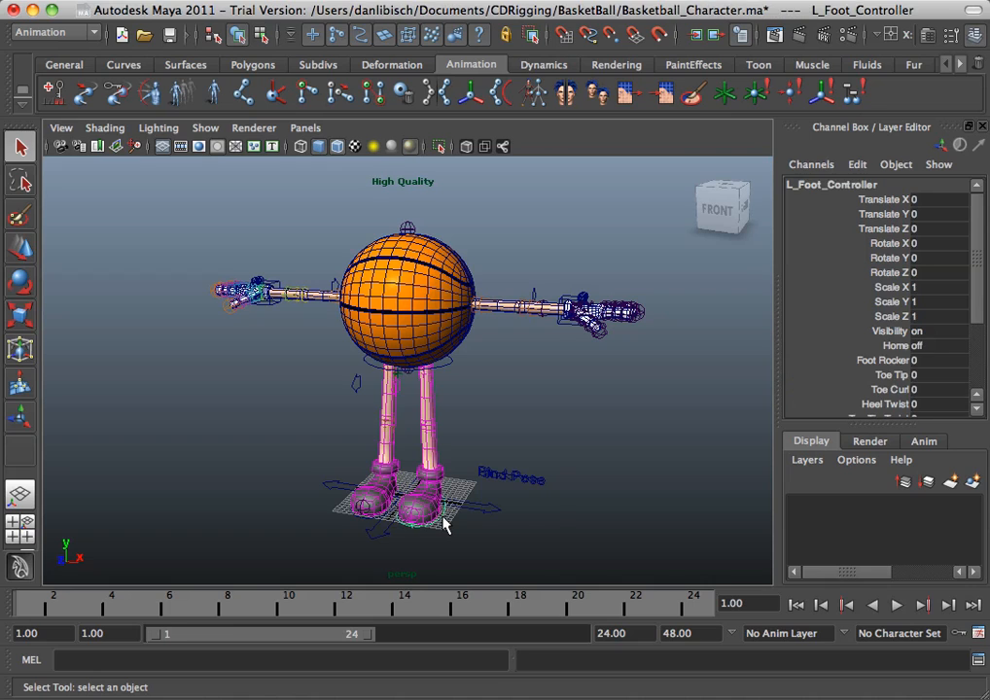
scroll(552, 506, "up", 5)
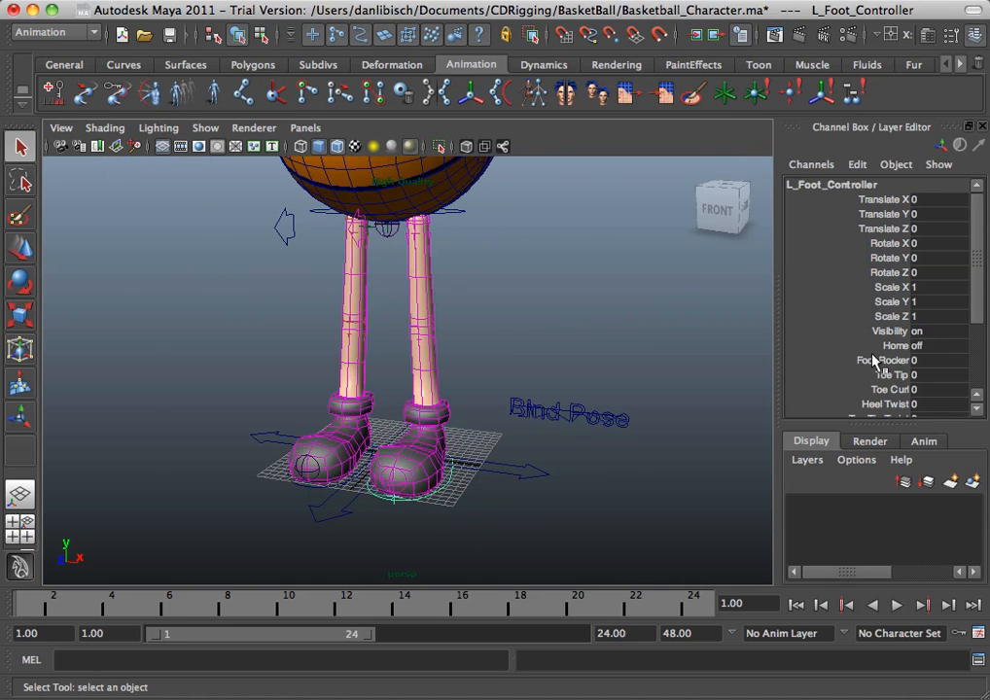
scroll(873, 361, "down", 3)
left_click(899, 278)
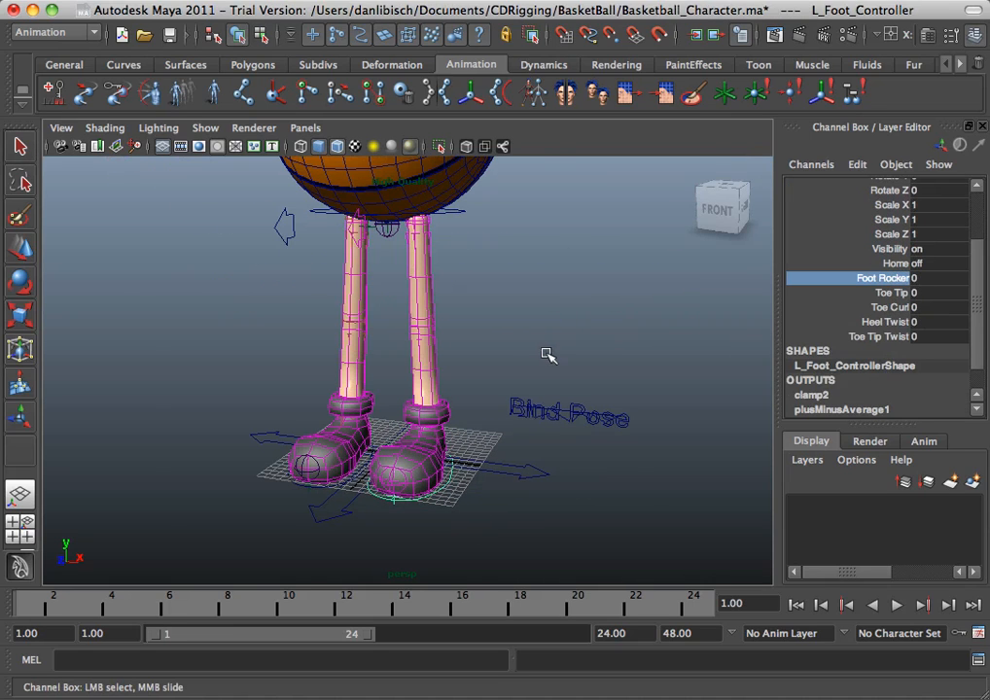
middle_click_drag(519, 349, 982, 358)
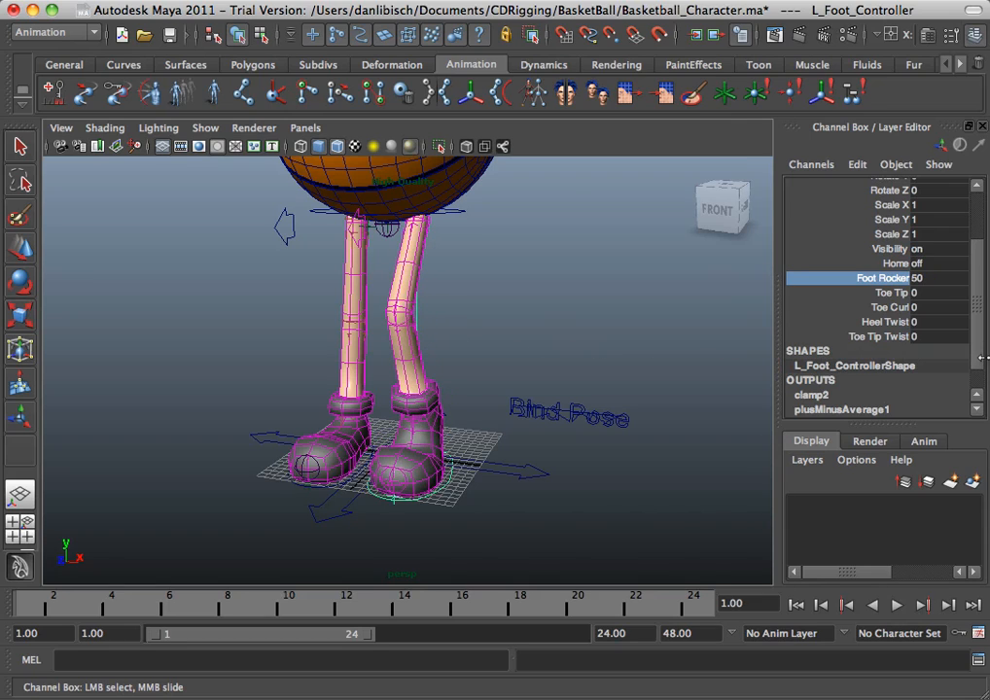
Test the foot controller's Toe Tip attribute by sliding its value up, and undo both the Toe Tip and Foot Rocker changes
left_click(881, 293)
middle_click_drag(596, 323, 987, 335)
key("z")
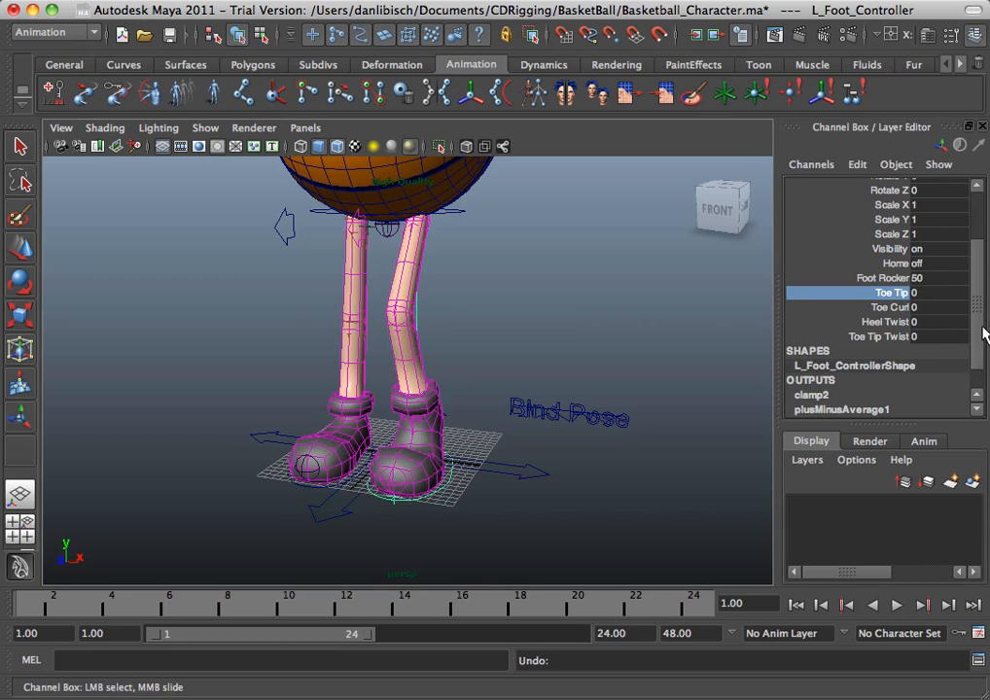
key("z")
Test the foot controller's Toe Curl attribute by sliding it to about -46, and undo the change
left_click(883, 307)
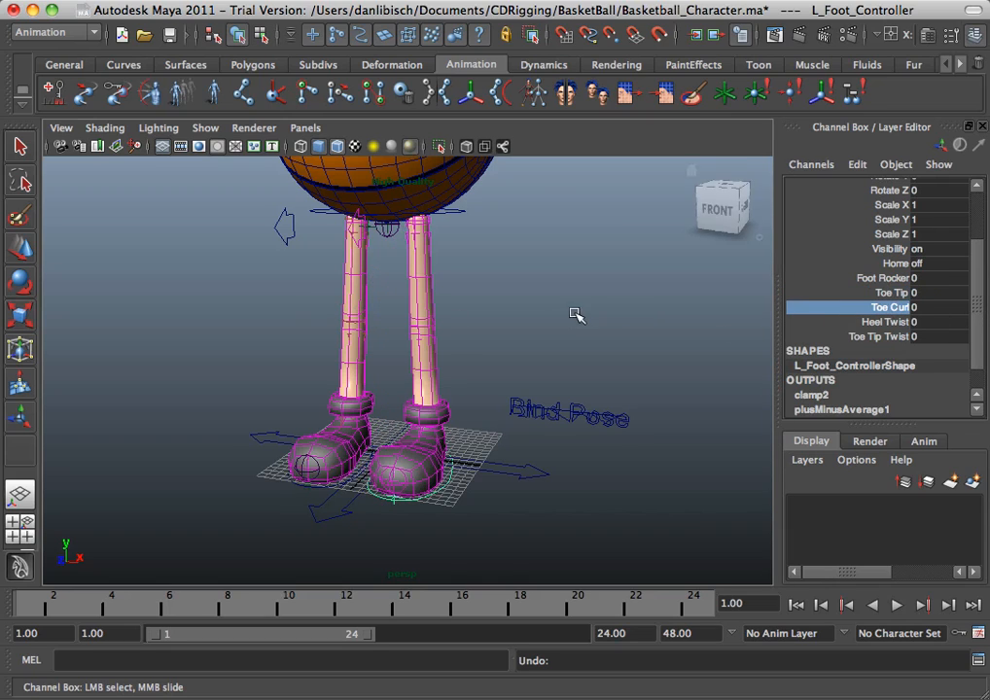
middle_click_drag(574, 314, 136, 264)
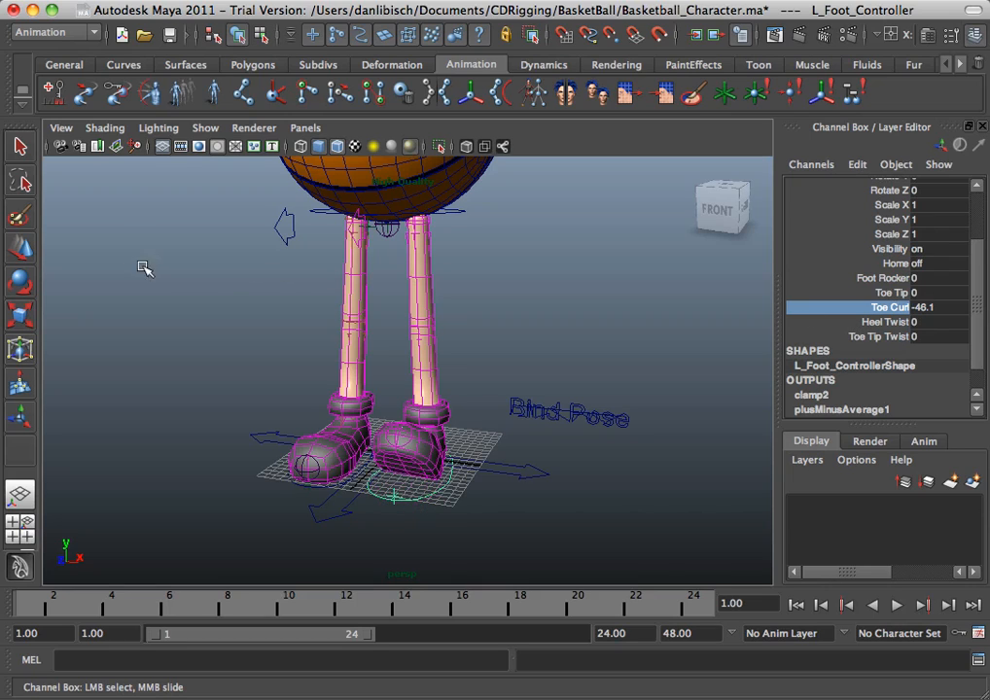
key("z")
Test the foot controller's Heel Twist and Toe Tip Twist attributes, undoing each change
left_click(870, 322)
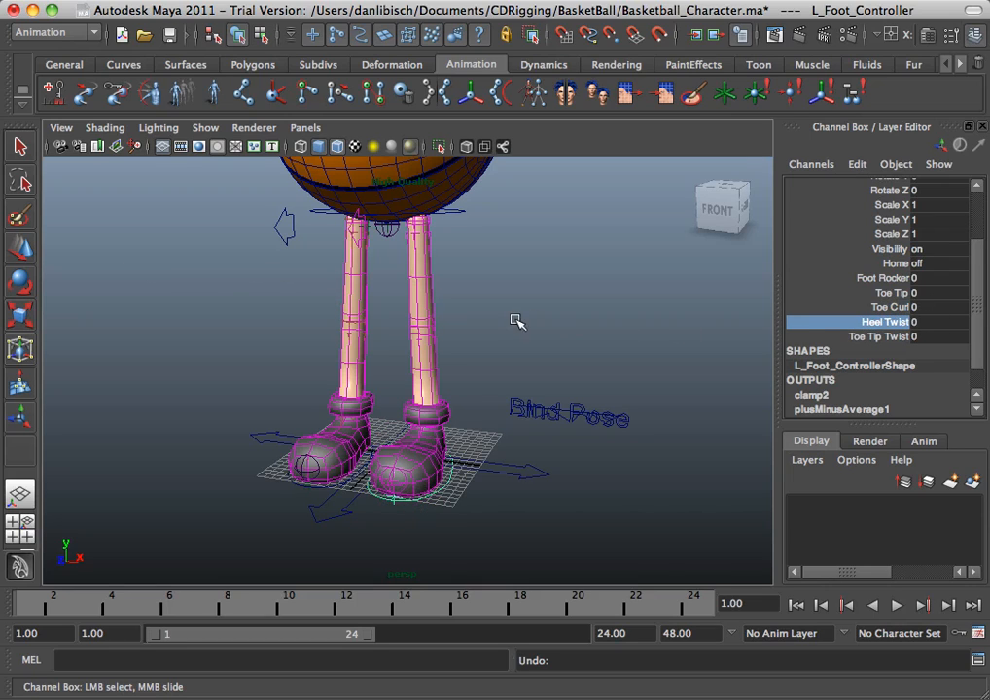
middle_click_drag(516, 322, 202, 277)
key("z")
left_click(880, 336)
key("z")
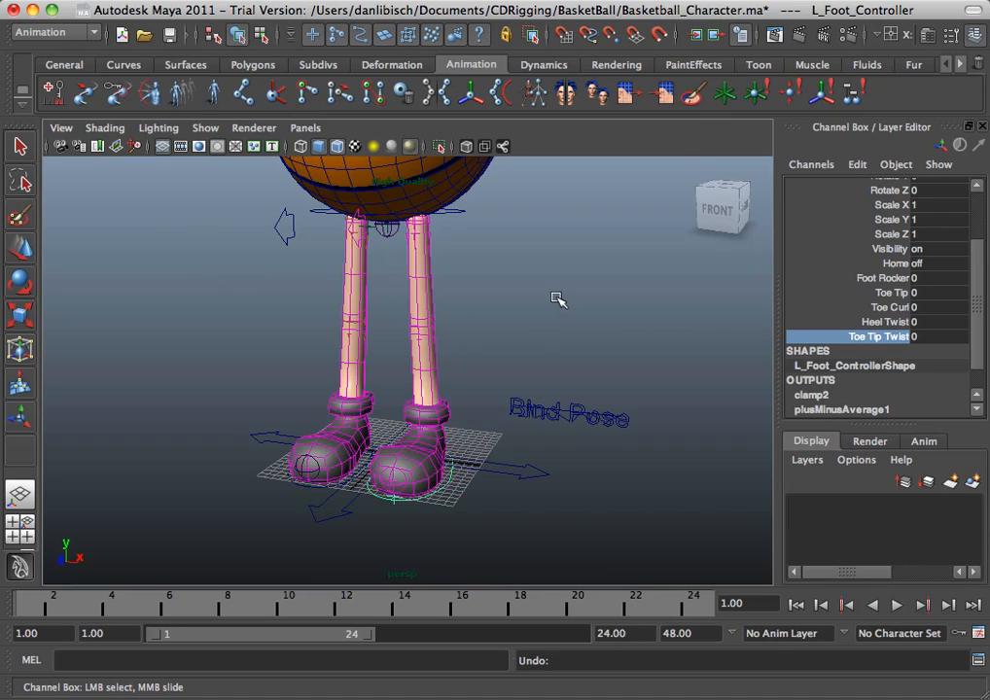
Select the L_Arm_Controller and set its Hand IK Blend to 0
middle_click_drag(556, 299, 420, 499, "alt")
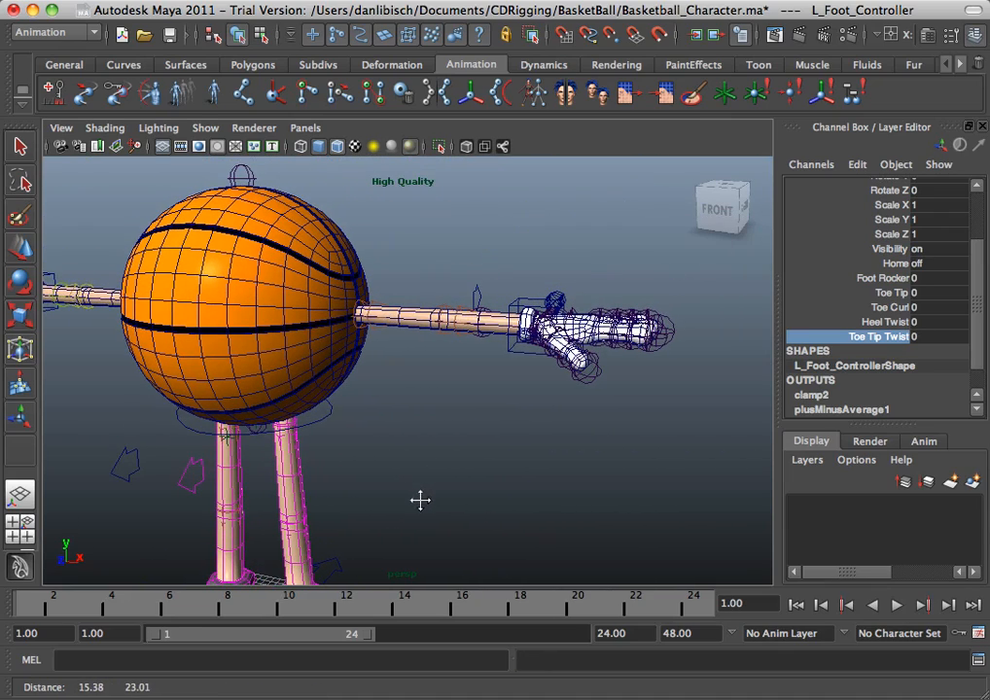
left_click(518, 354)
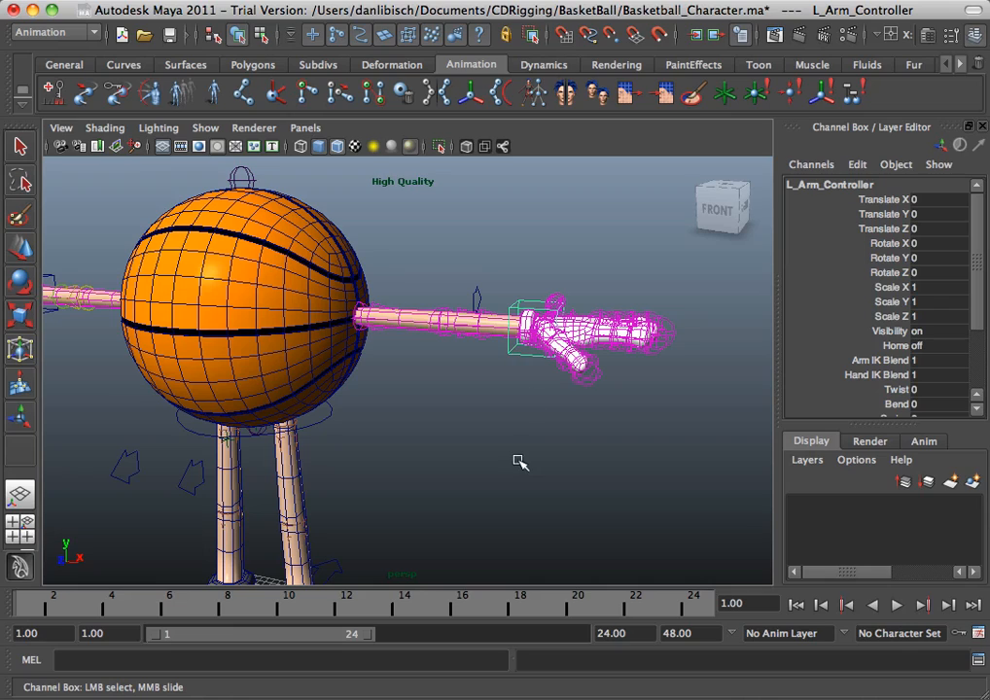
left_click(893, 378)
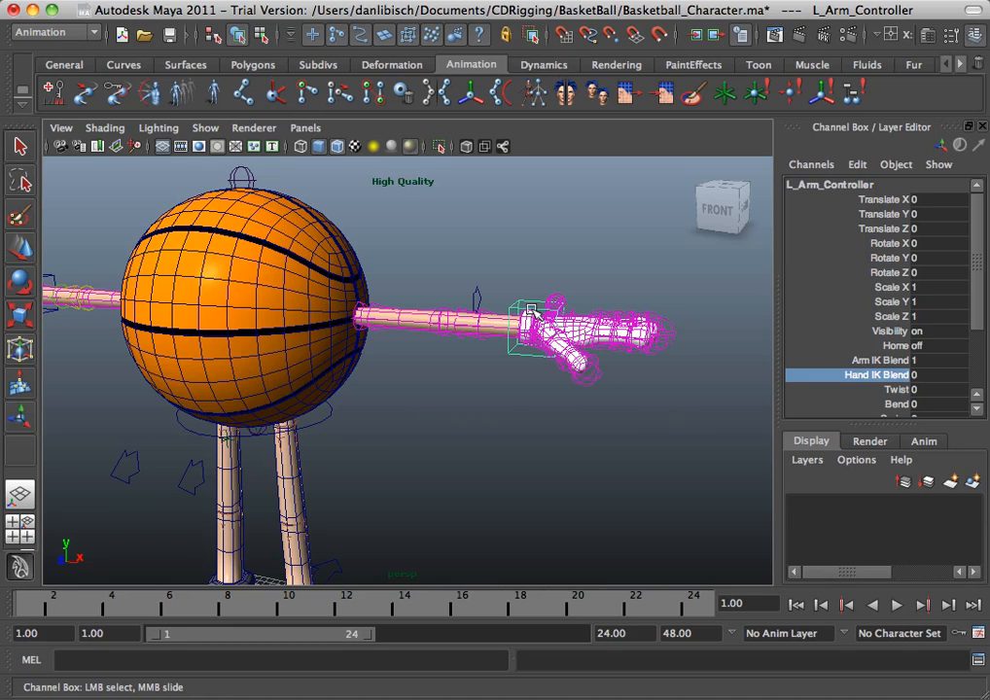
Move the L_Arm_Controller down and toward the body, test its Twist attribute with a negative value, and undo the twist
key("w")
left_click_drag(525, 337, 447, 398)
scroll(790, 367, "down", 3)
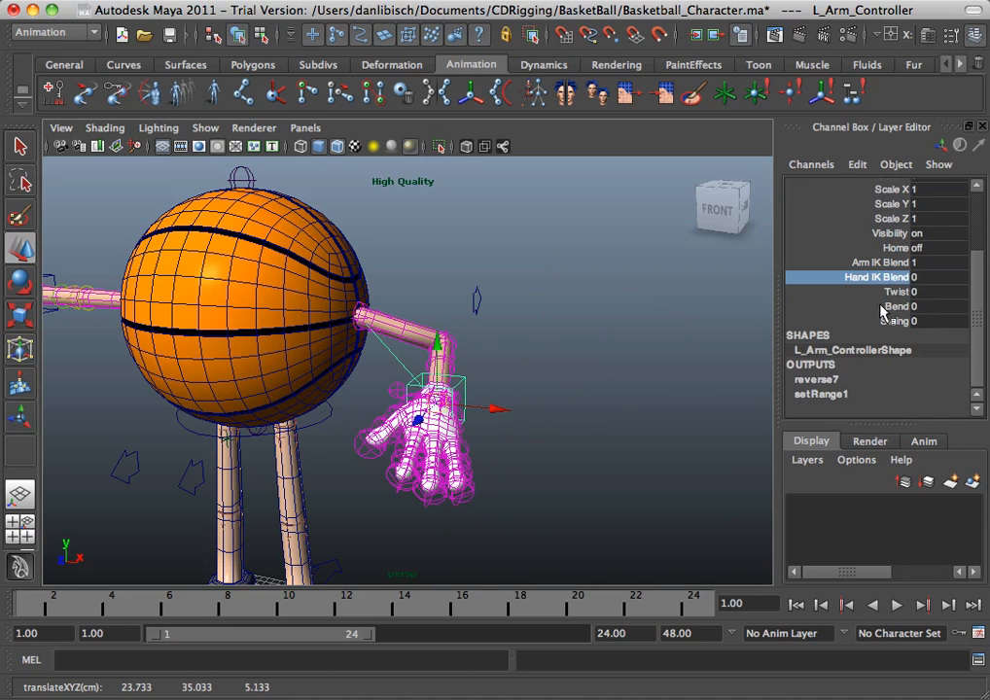
left_click(875, 292)
middle_click_drag(559, 385, 39, 337)
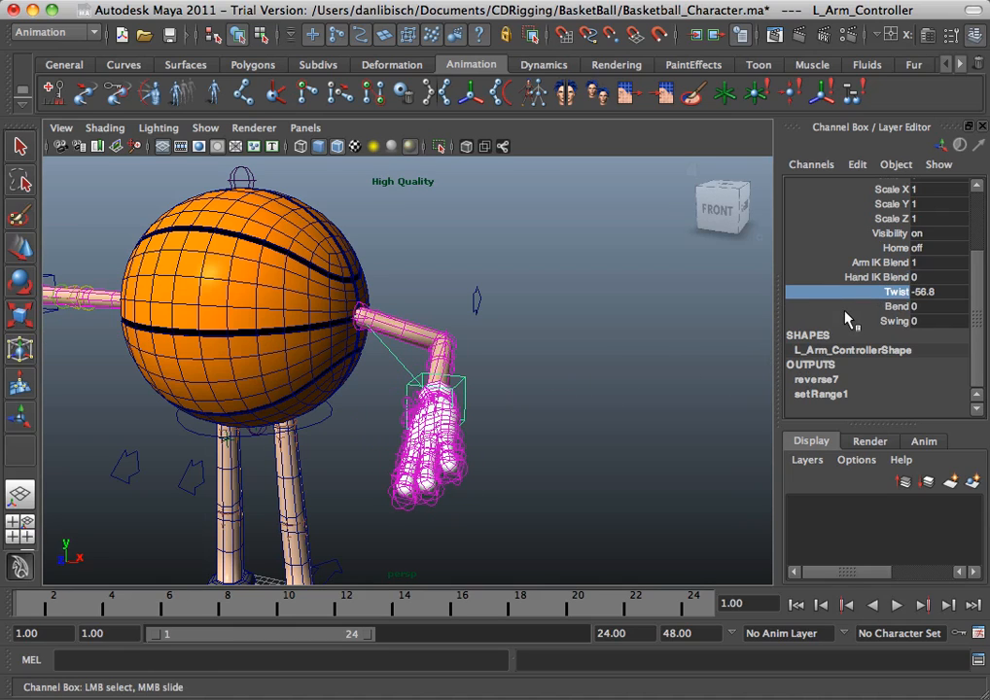
key("z")
Test the arm controller's Bend attribute by sliding its value, and undo the change
left_click(836, 307)
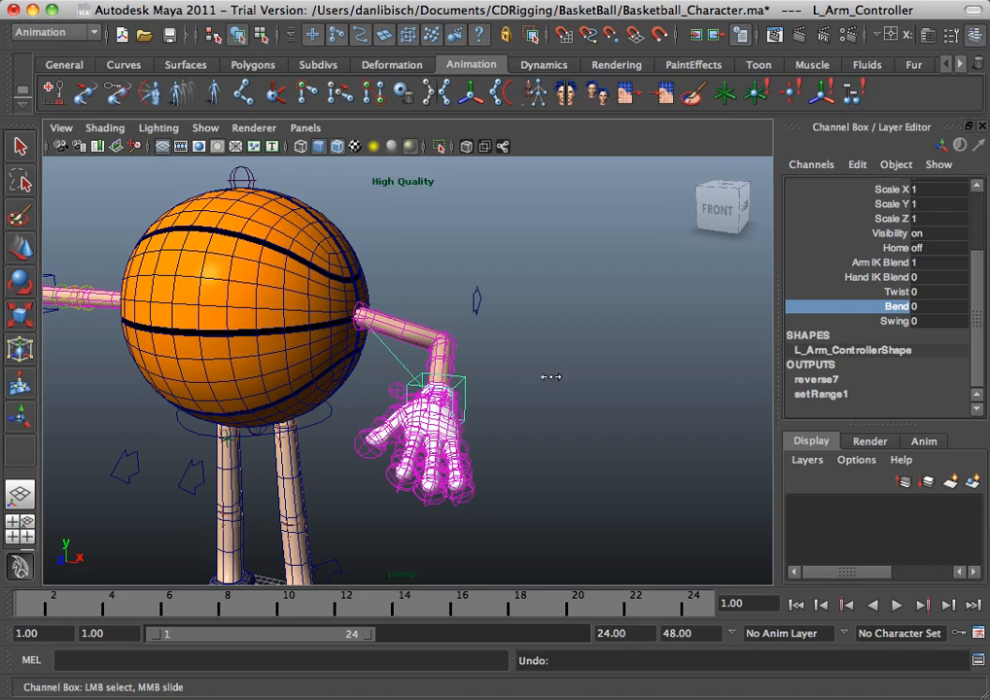
middle_click_drag(548, 379, 348, 347)
key("z")
Test the arm controller's Twist attribute in a close-up of the forearm, and undo the twists and the hand move
left_click(893, 292)
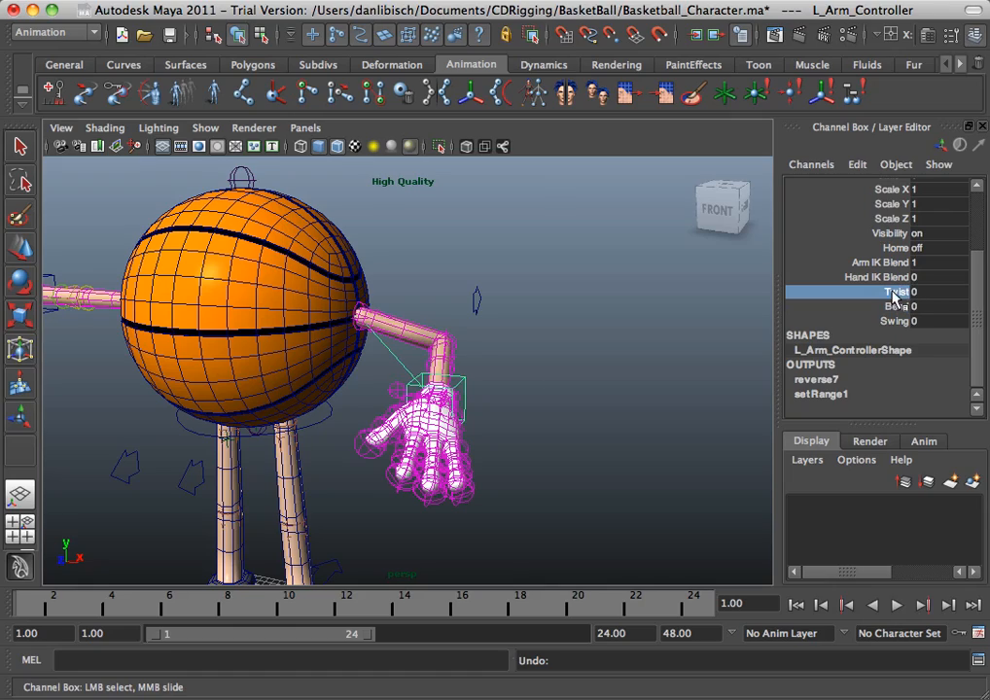
left_click_drag(506, 376, 534, 421, "alt")
right_click_drag(535, 421, 669, 452, "alt")
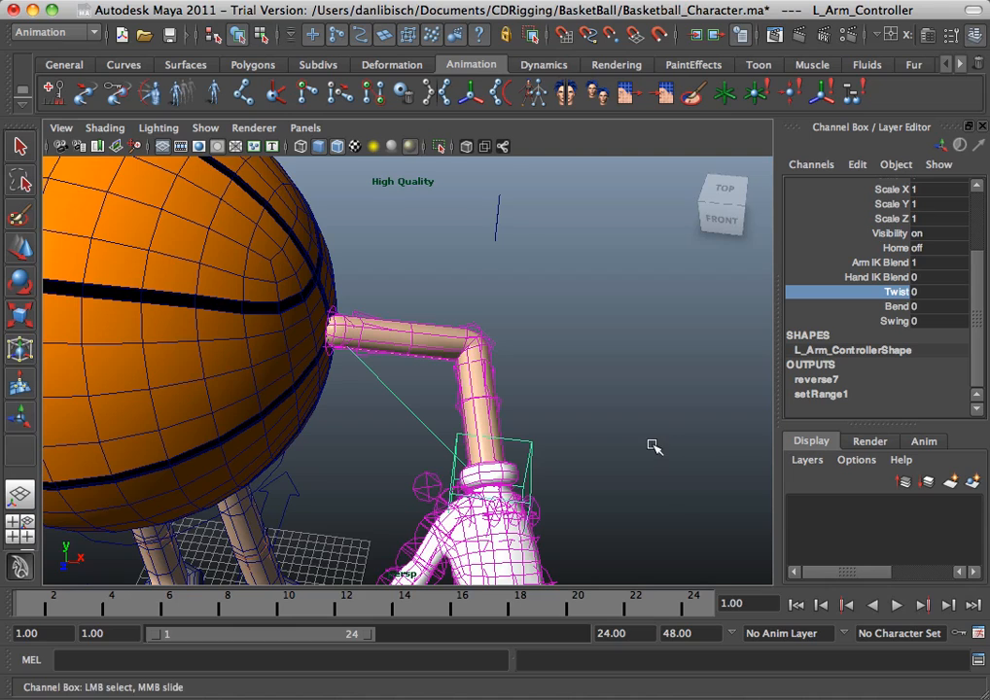
middle_click_drag(654, 448, 653, 383, "alt")
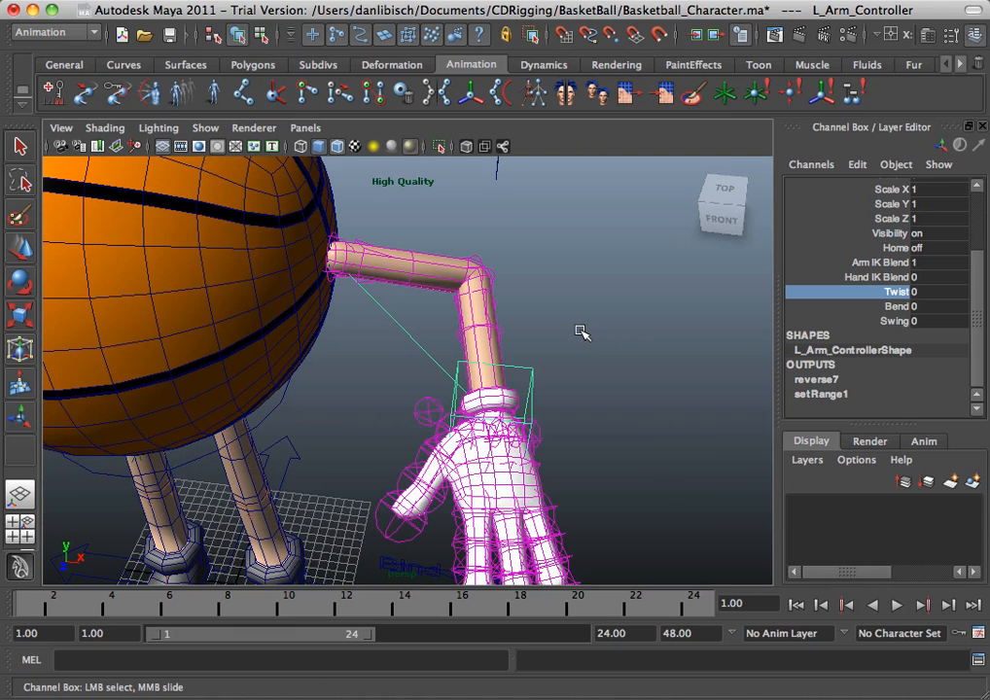
middle_click_drag(583, 329, 498, 322)
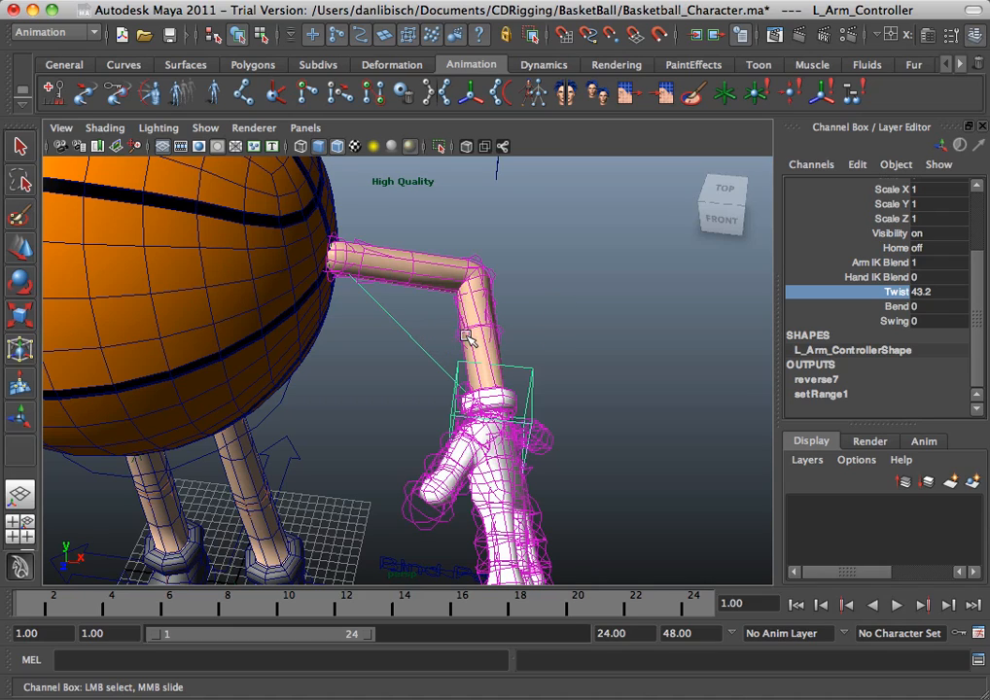
middle_click_drag(578, 318, 982, 305)
key("ctrl+z")
key("ctrl+z")
key("ctrl+z")
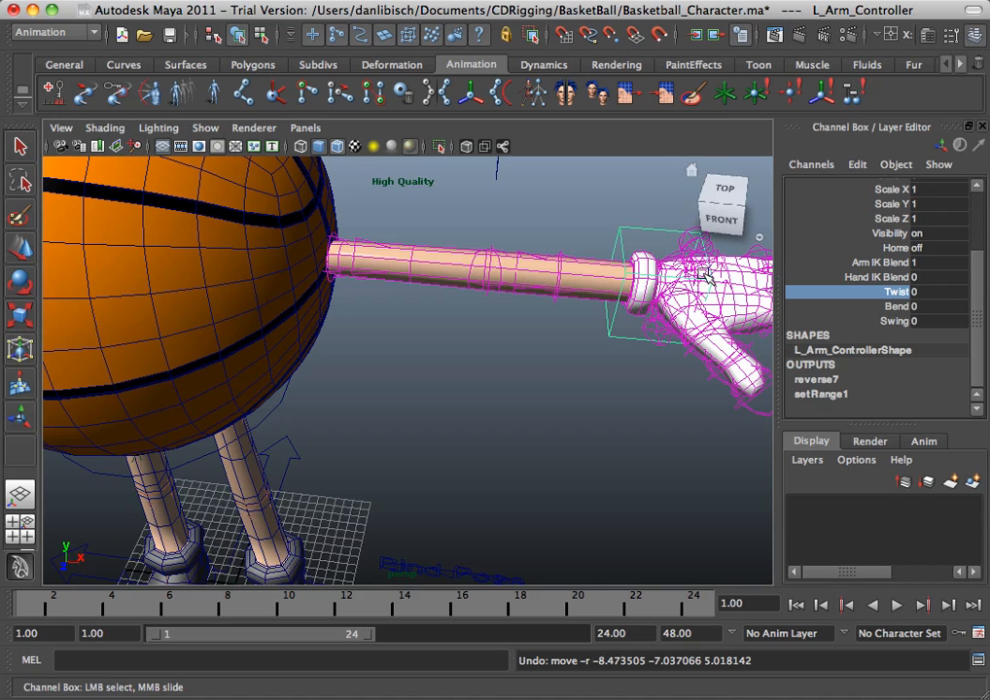
Examine the left hand's joints up close by selecting L_Middle, L_Pinky and L_Wrist
left_click(701, 270)
left_click(698, 265)
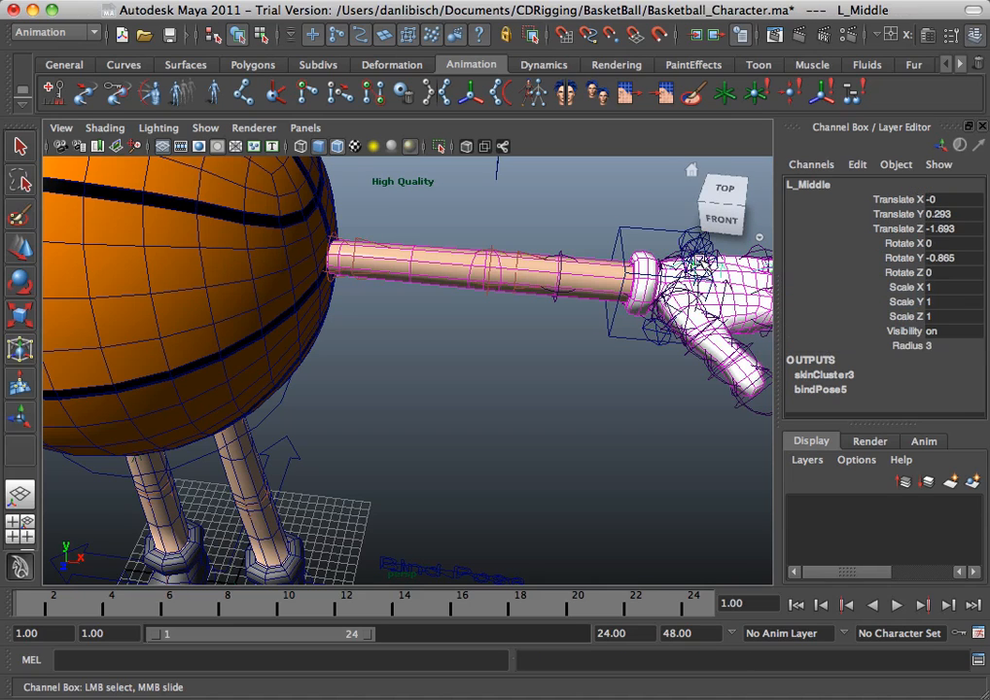
left_click(700, 256)
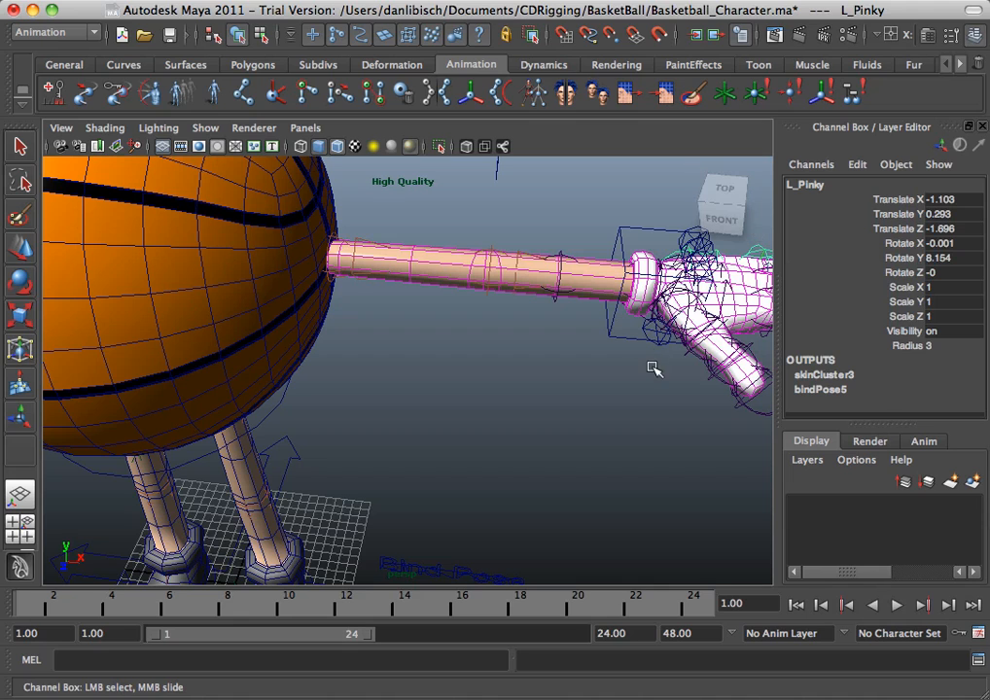
key("f")
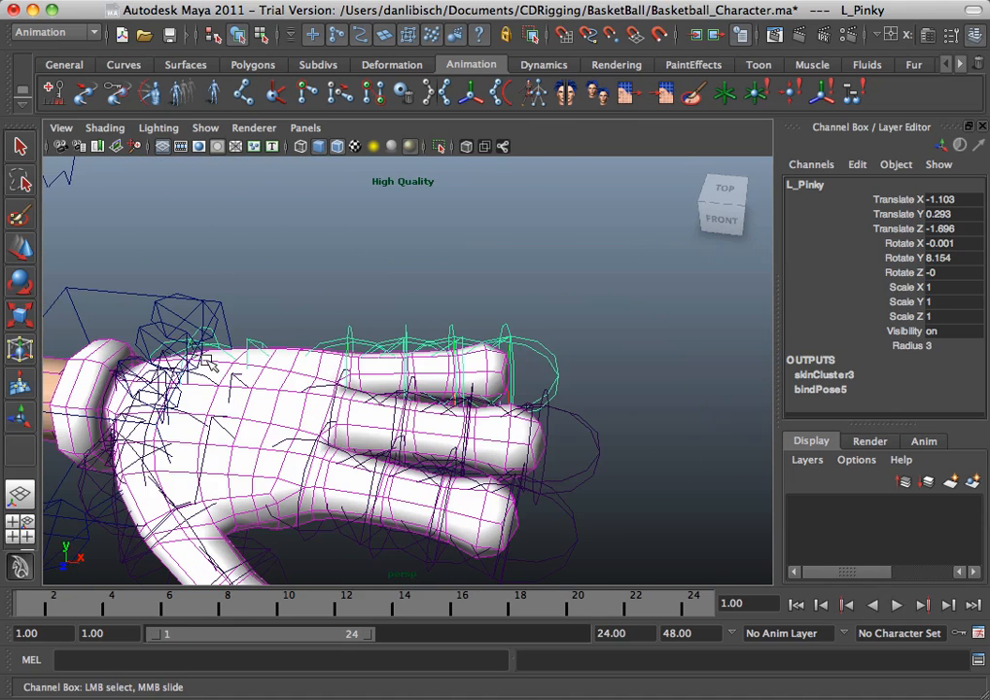
left_click(139, 360)
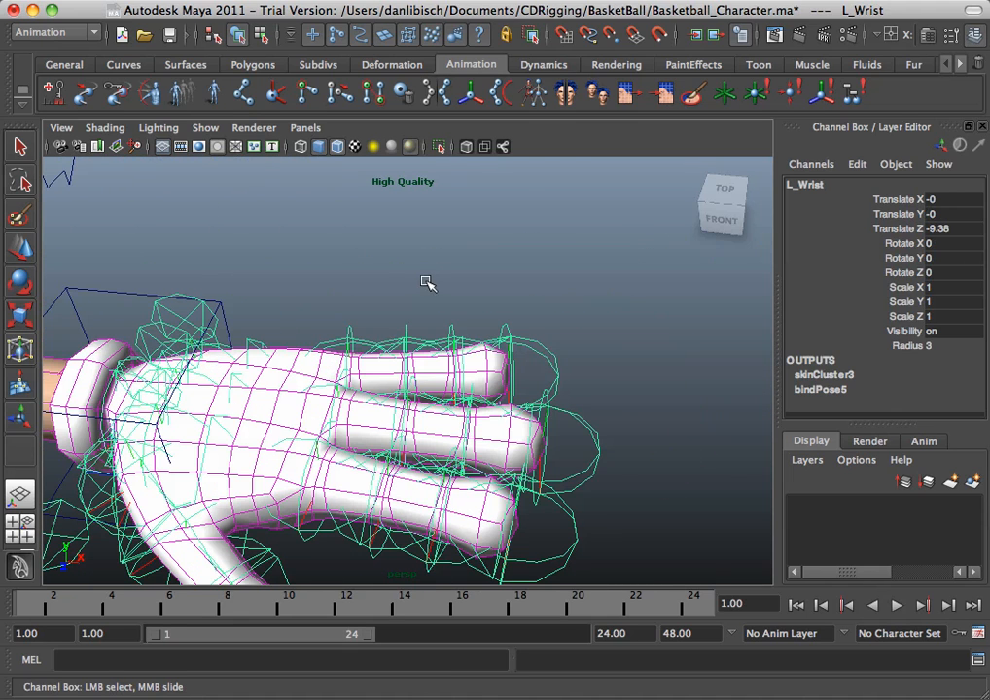
middle_click_drag(426, 280, 592, 198, "alt")
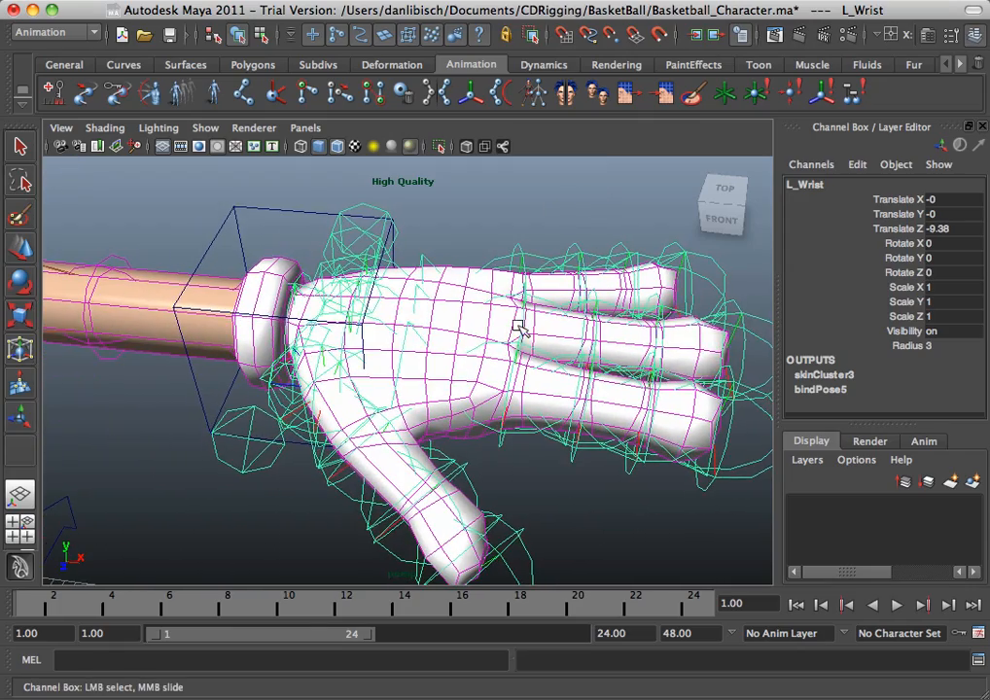
left_click_drag(521, 325, 311, 180, "alt")
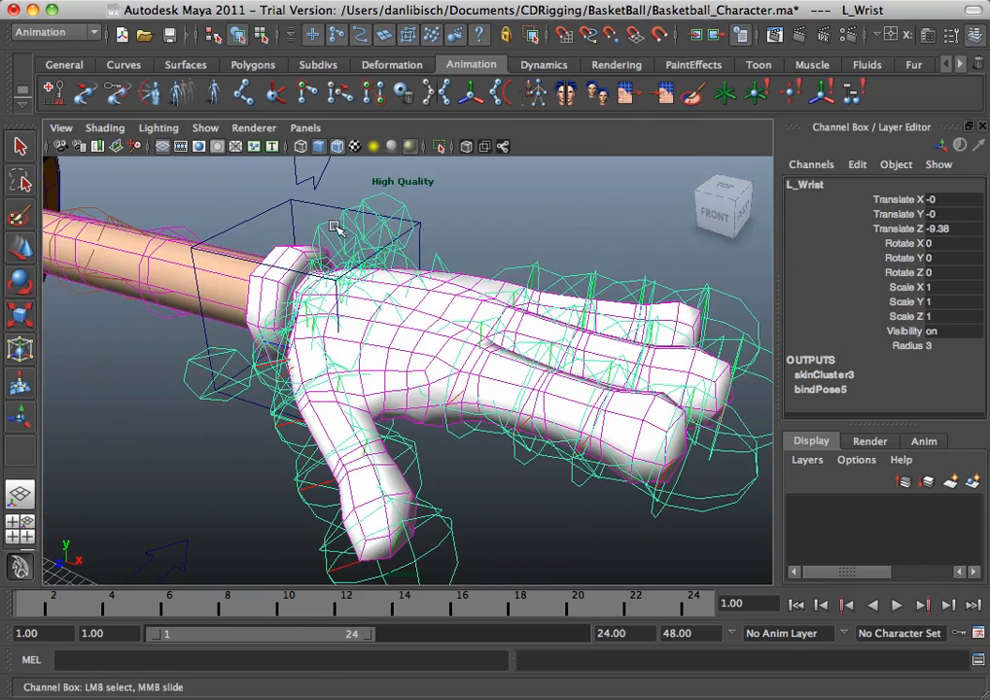
Select the L_Index_Pole controller, test its Spread attribute by sliding the value, and undo the change
left_click(330, 226)
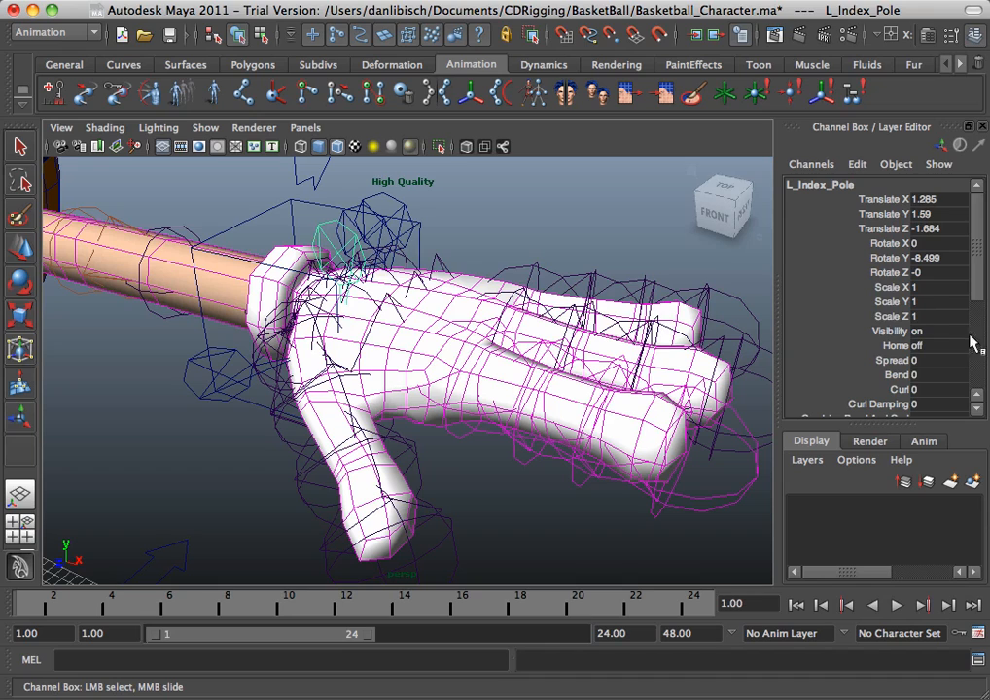
left_click(896, 363)
middle_click_drag(896, 363, 917, 302)
key("super+z")
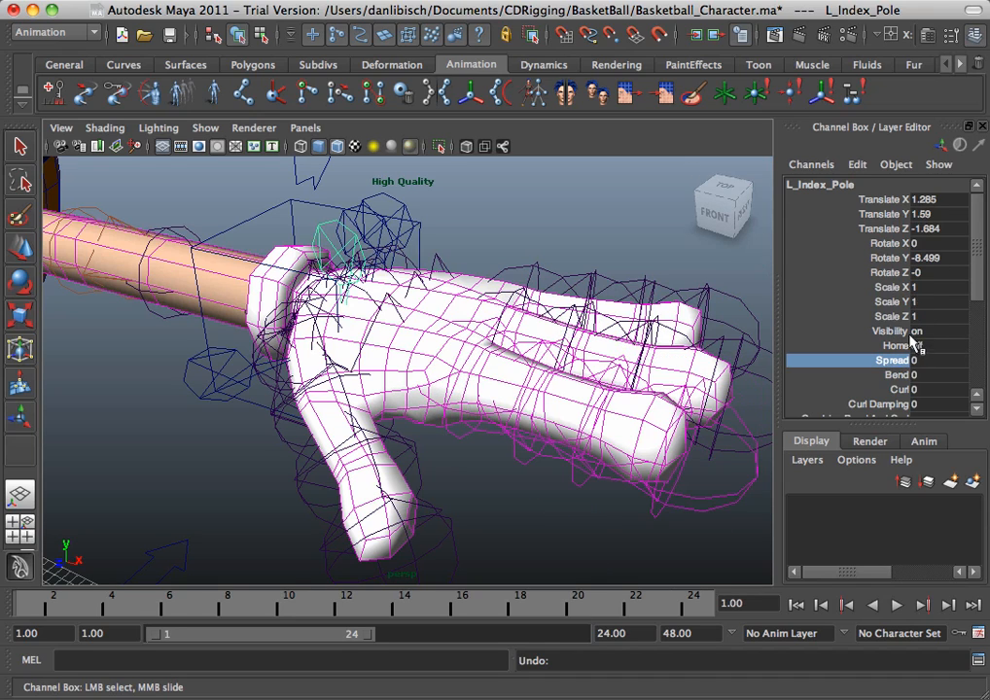
Test the index pole's Bend attribute by sliding its value repeatedly, and undo the changes
left_click(896, 375)
middle_click_drag(313, 280, 733, 297)
middle_click_drag(300, 345, 872, 340)
key("super+z")
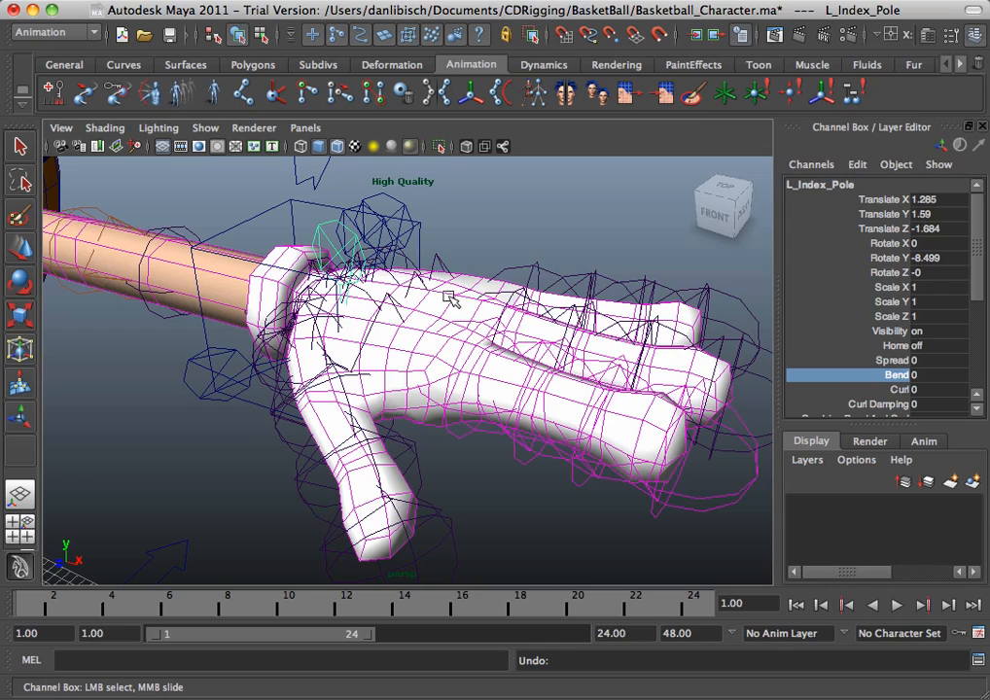
Clear the selection and frame the whole character from the front
left_click(528, 224)
key("a")
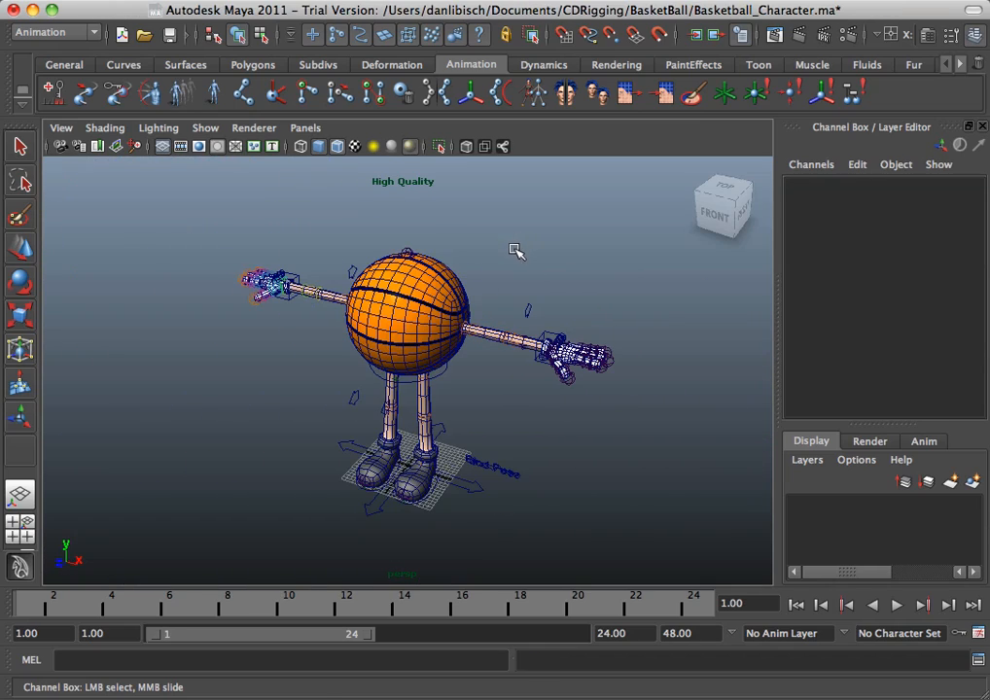
left_click_drag(515, 251, 538, 238, "alt")
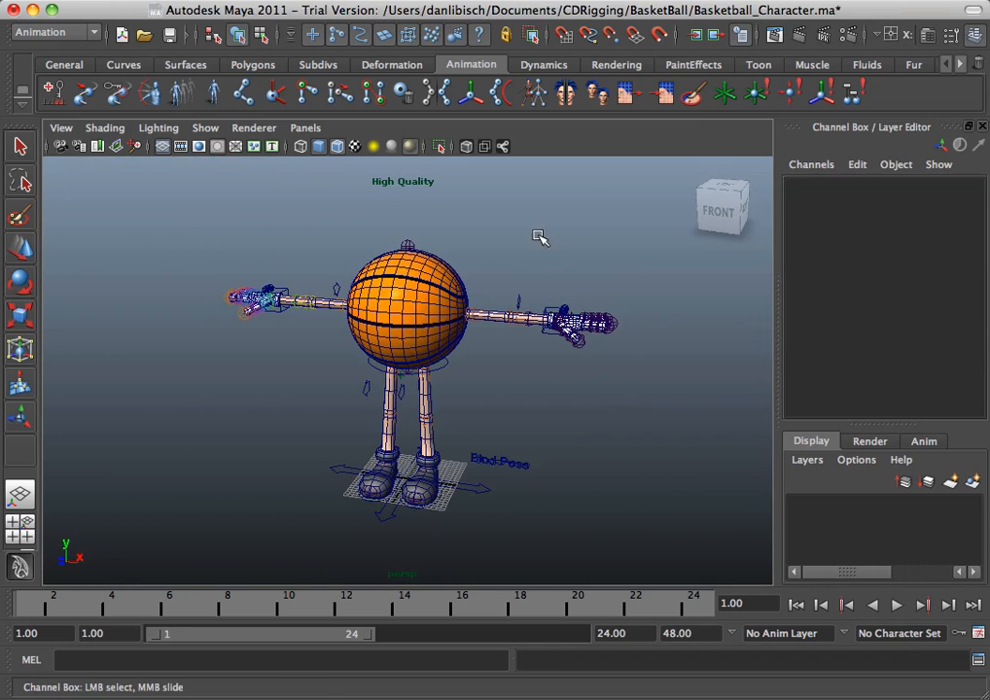
mouse_move(601, 248)
right_mouse_down("alt")
mouse_move(634, 257)
mouse_move(611, 255)
right_mouse_up("alt")
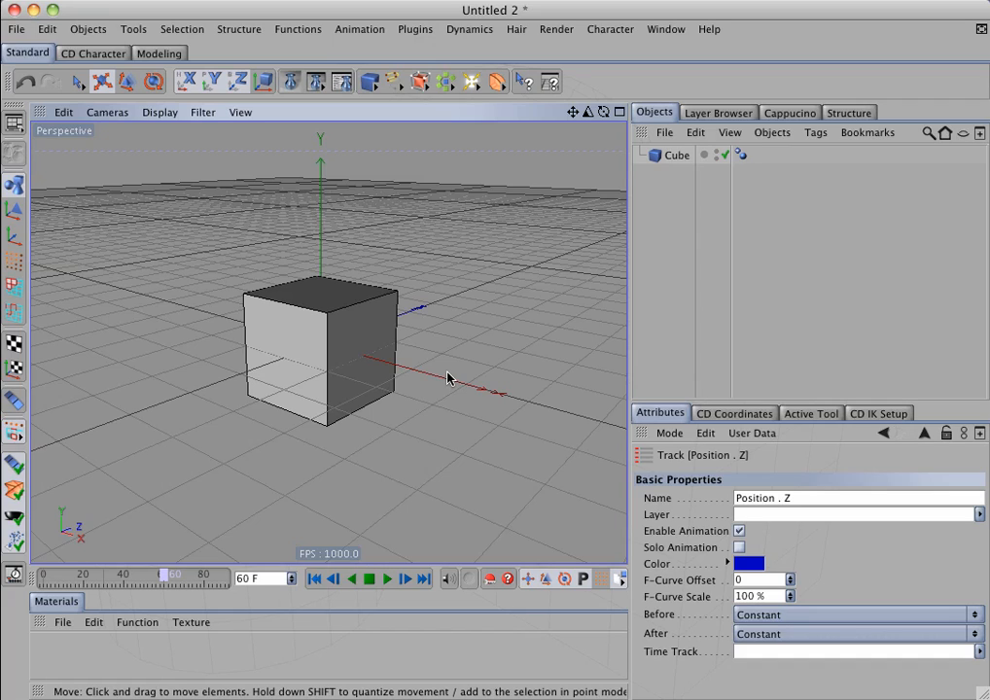
Examine the cube's Position X, Y and Z animation curves one by one in the timeline
left_click(356, 370)
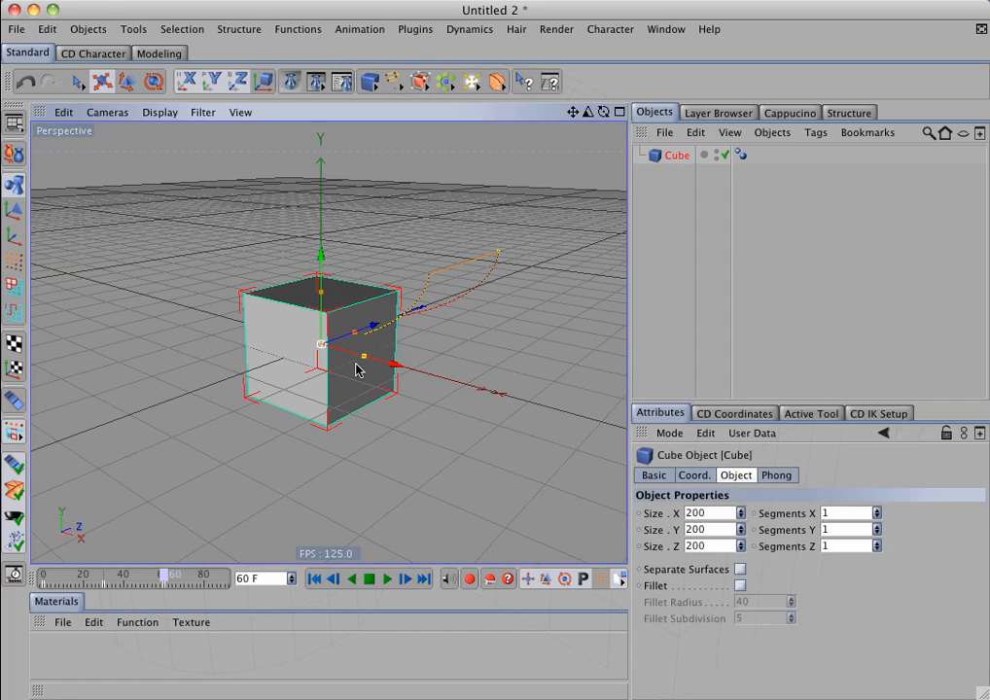
left_click(14, 577)
left_click(78, 223)
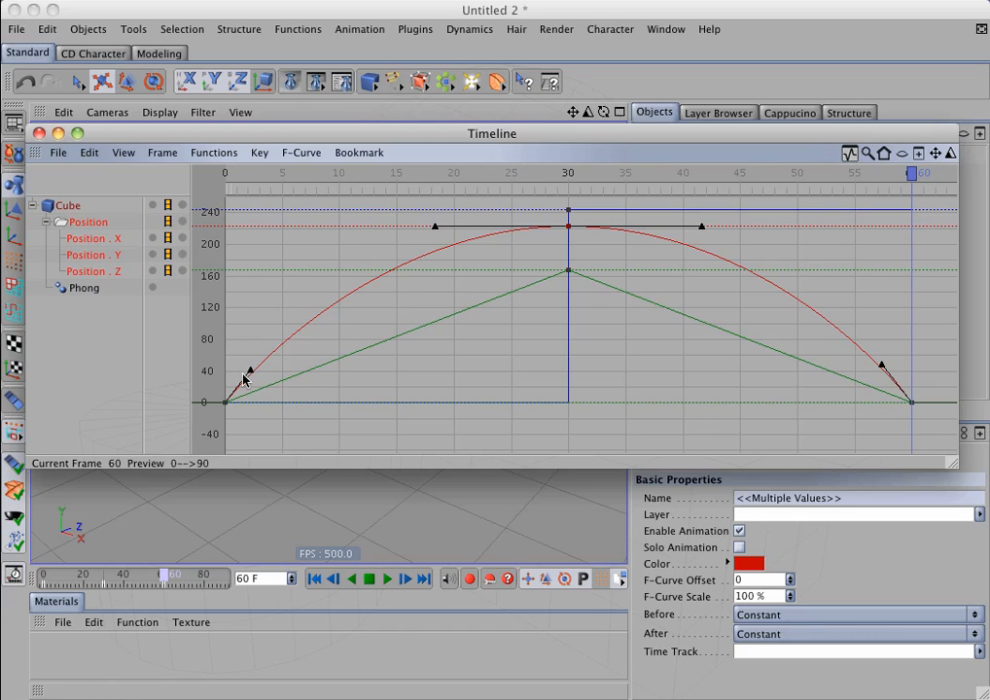
left_click(98, 244)
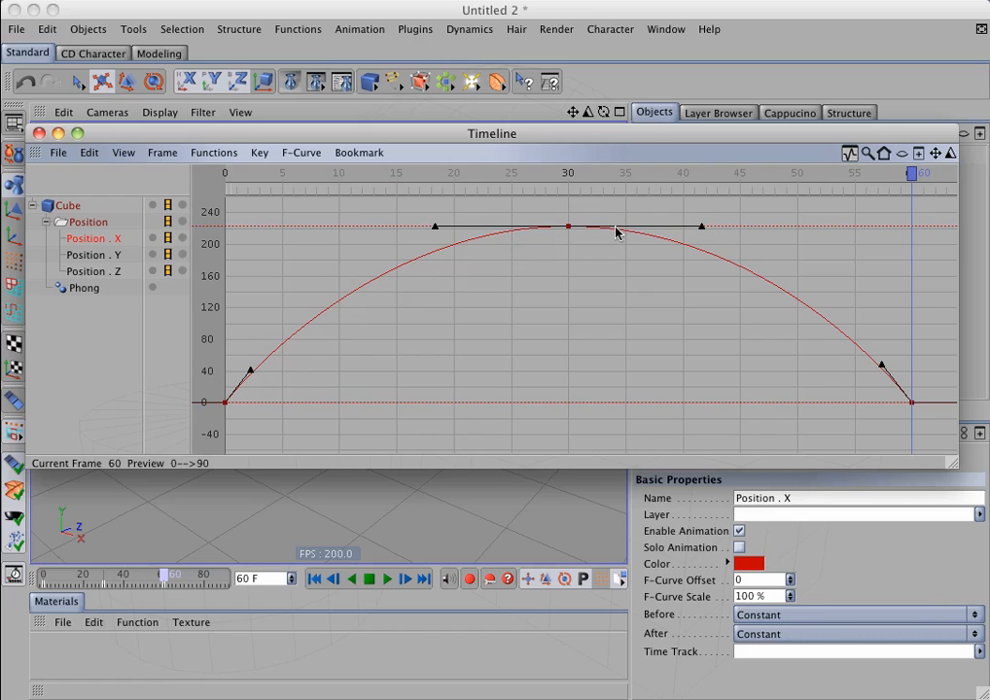
left_click(83, 256)
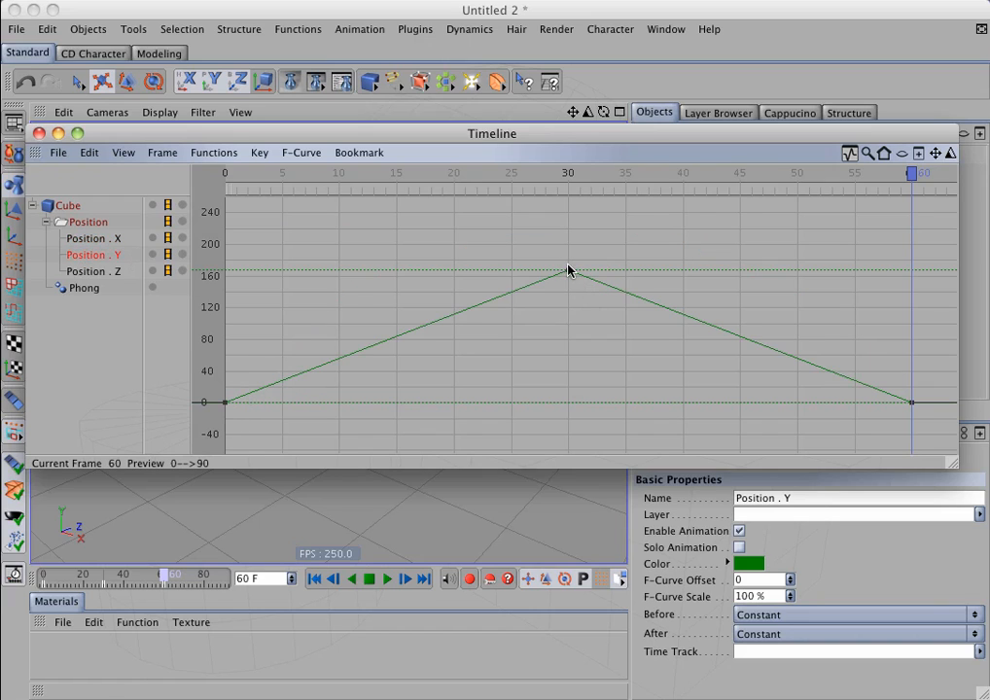
left_click(105, 273)
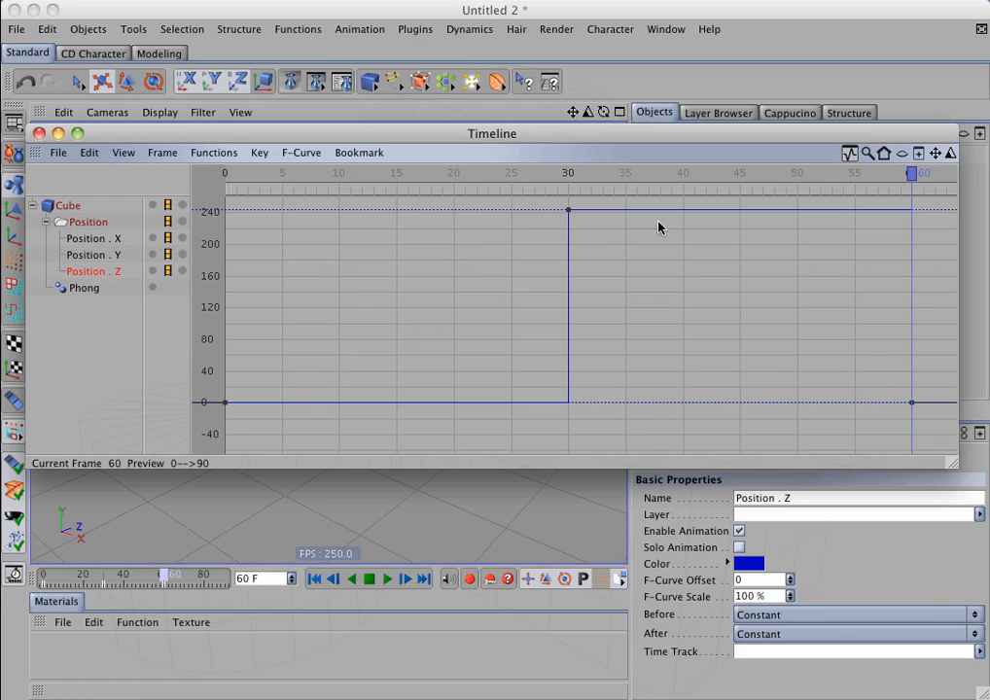
left_click(39, 134)
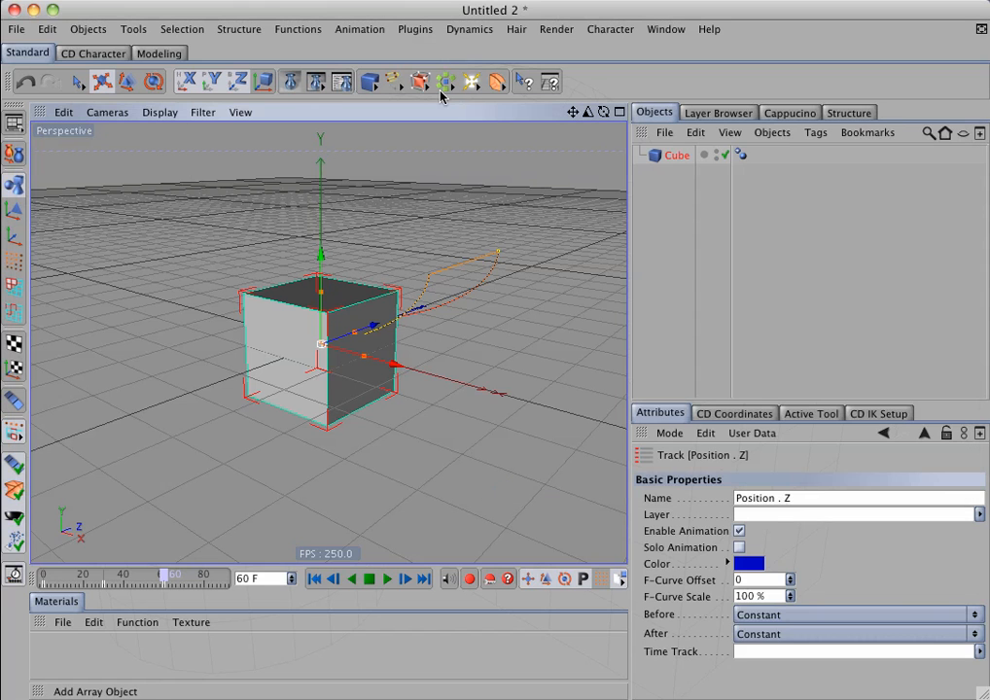
Export the animated cube with CD FBX as Take.1, frames 0 to 60, replacing CurveExportTest.fbx in the FBXTestFiles folder
left_click(426, 30)
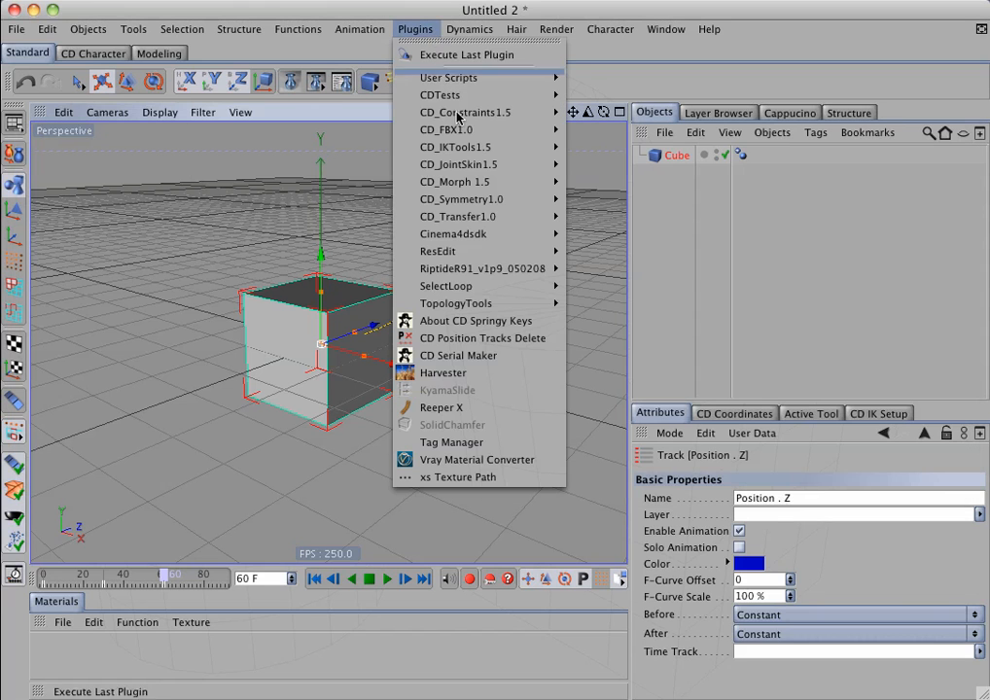
mouse_move(530, 130)
left_click(615, 153)
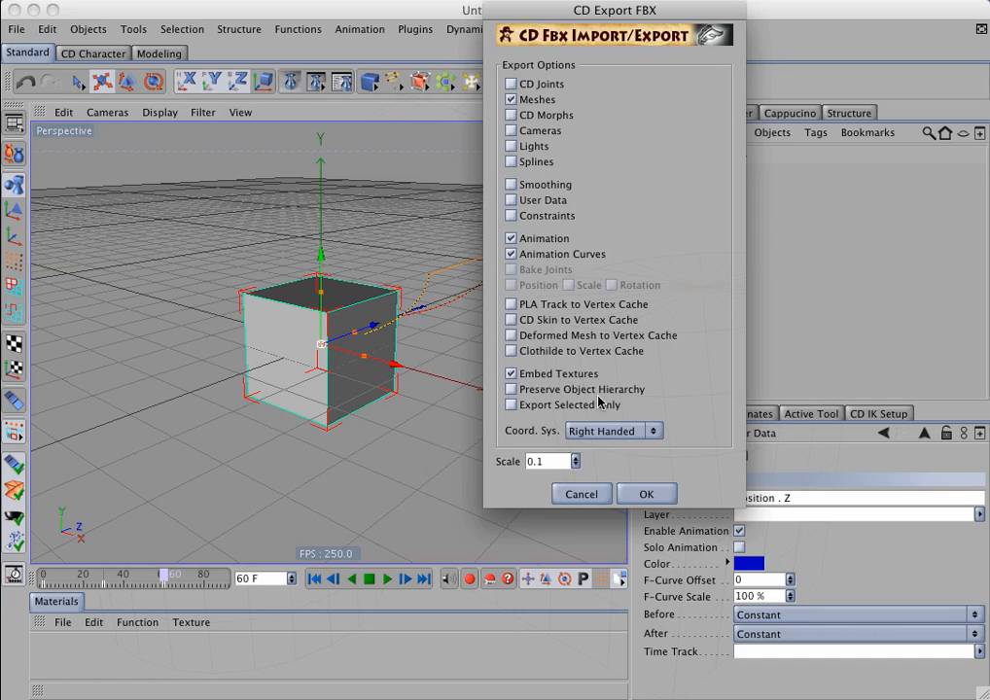
left_click(643, 496)
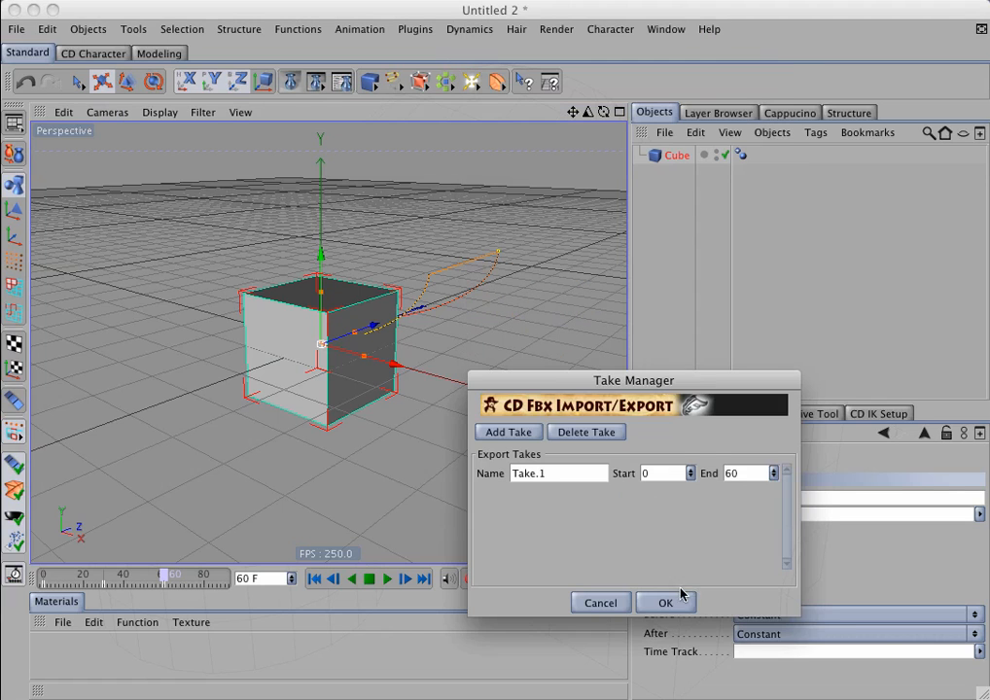
left_click(667, 602)
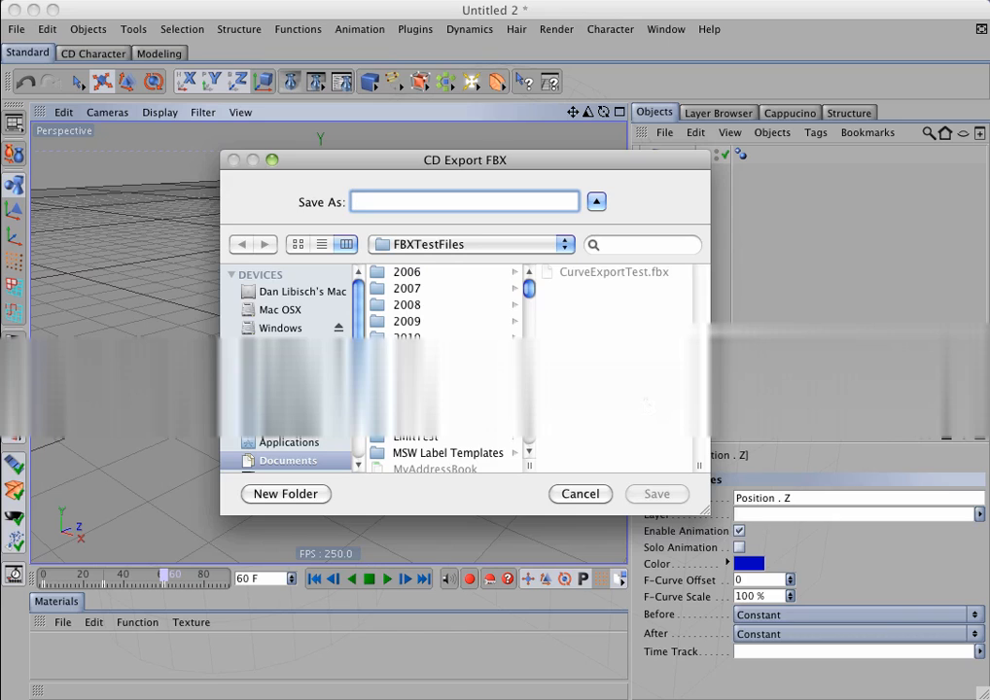
left_click(632, 276)
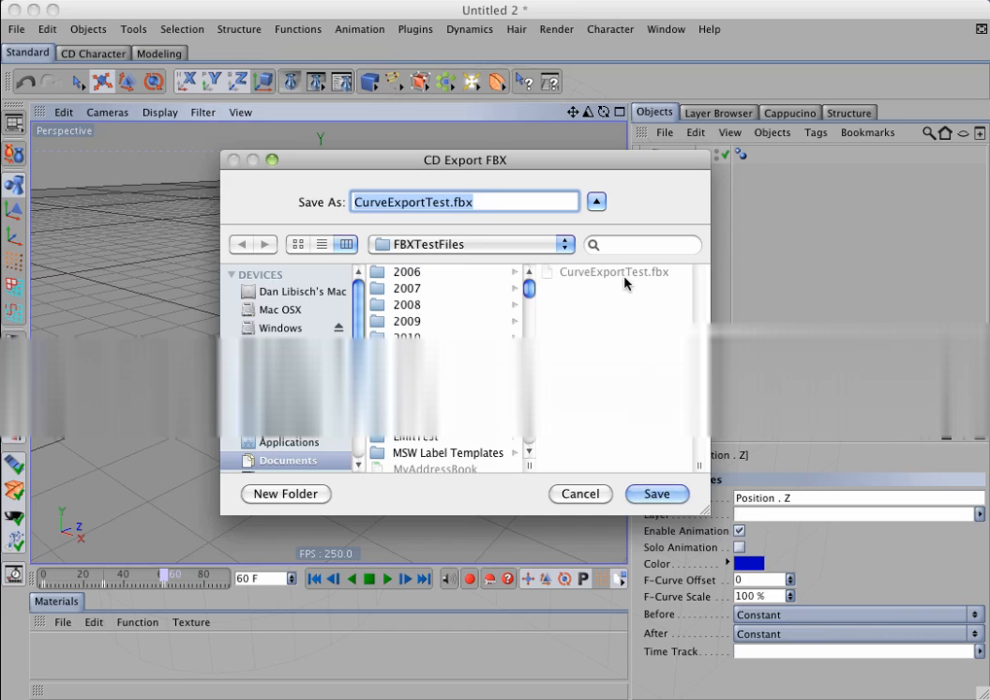
left_click(657, 494)
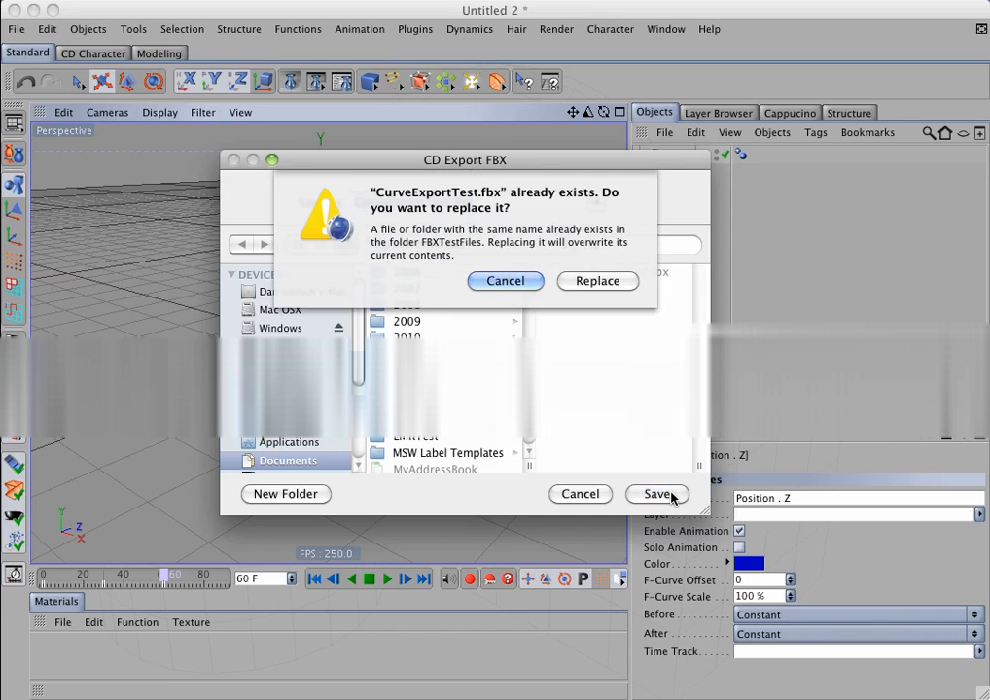
left_click(595, 281)
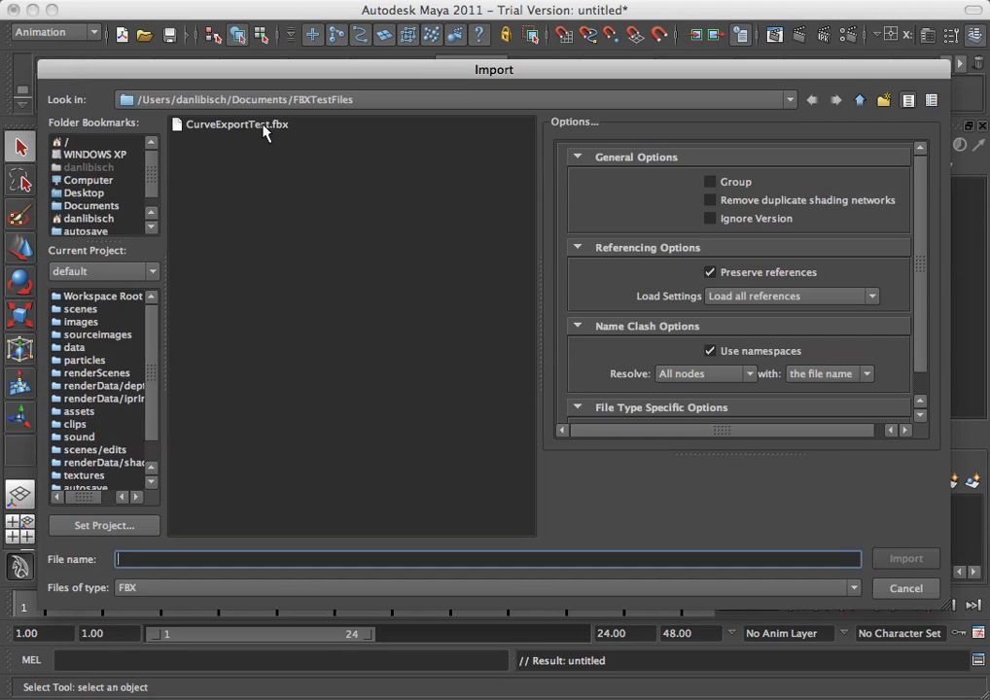
Switch to Maya, import CurveExportTest.fbx into the empty scene and select the imported cube
left_click(255, 124)
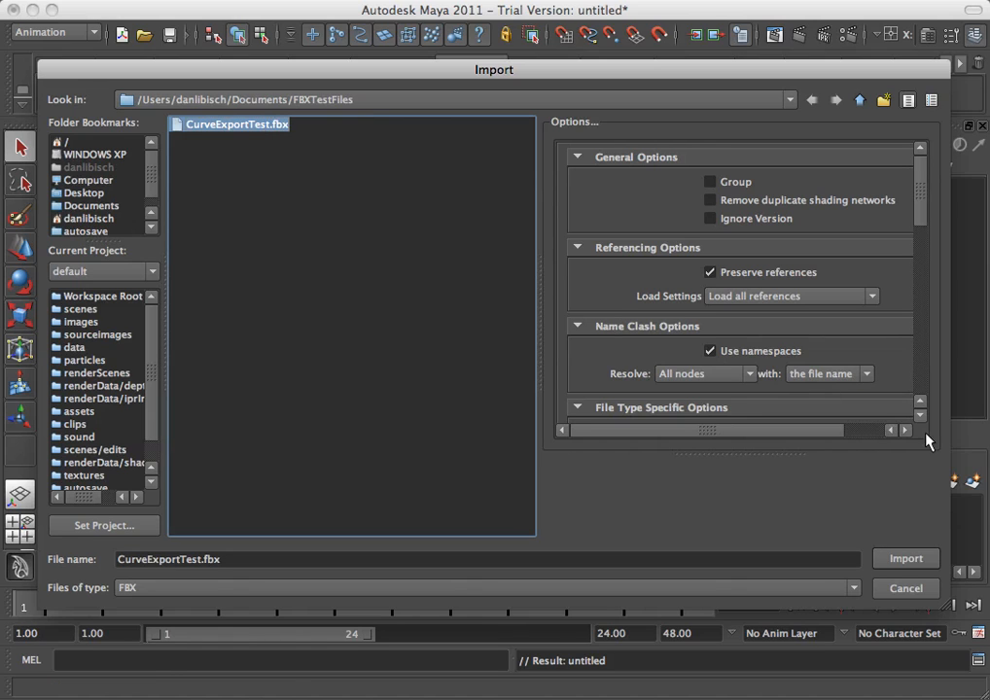
left_click(899, 558)
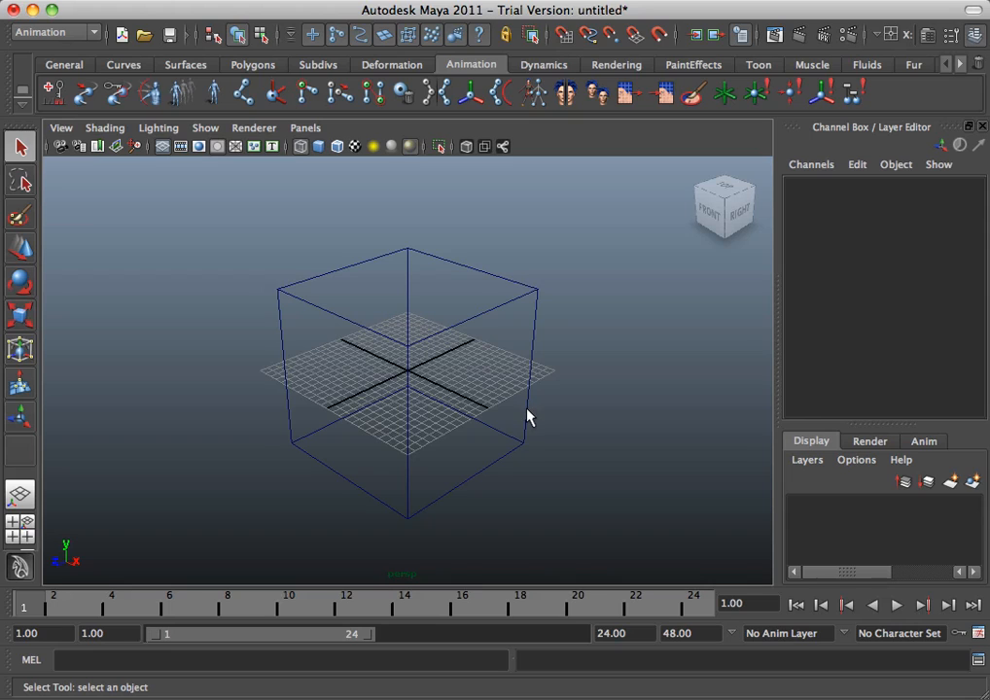
left_click(528, 416)
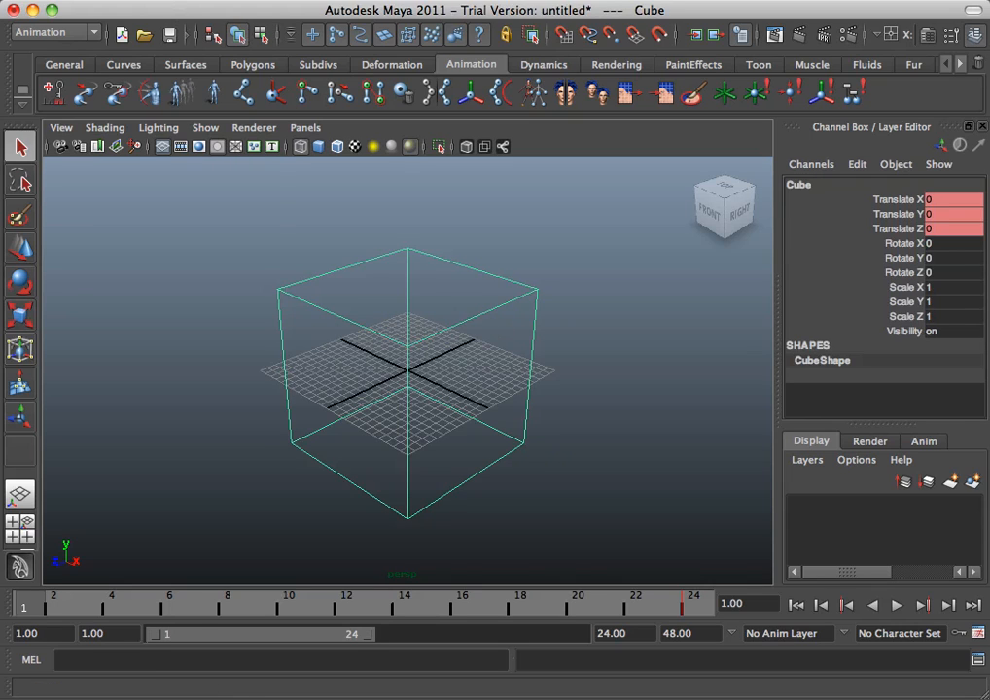
Examine the cube's Translate X, Y and Z curves individually in the Graph Editor, including the tangents of the X key at frame 24
left_click(64, 2)
mouse_move(78, 54)
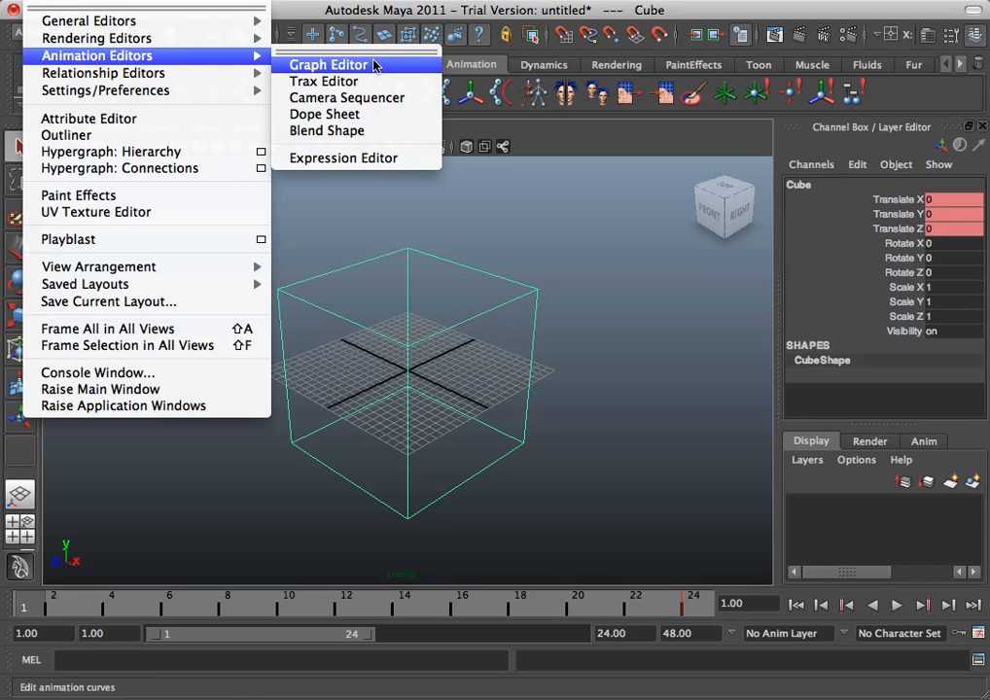
left_click(328, 65)
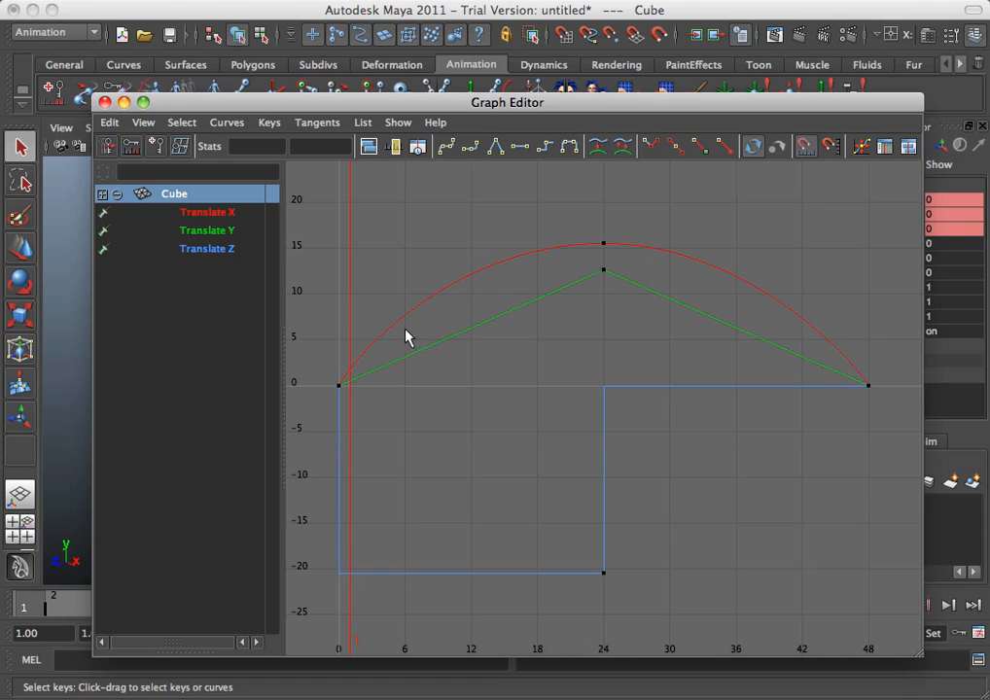
left_click(194, 213)
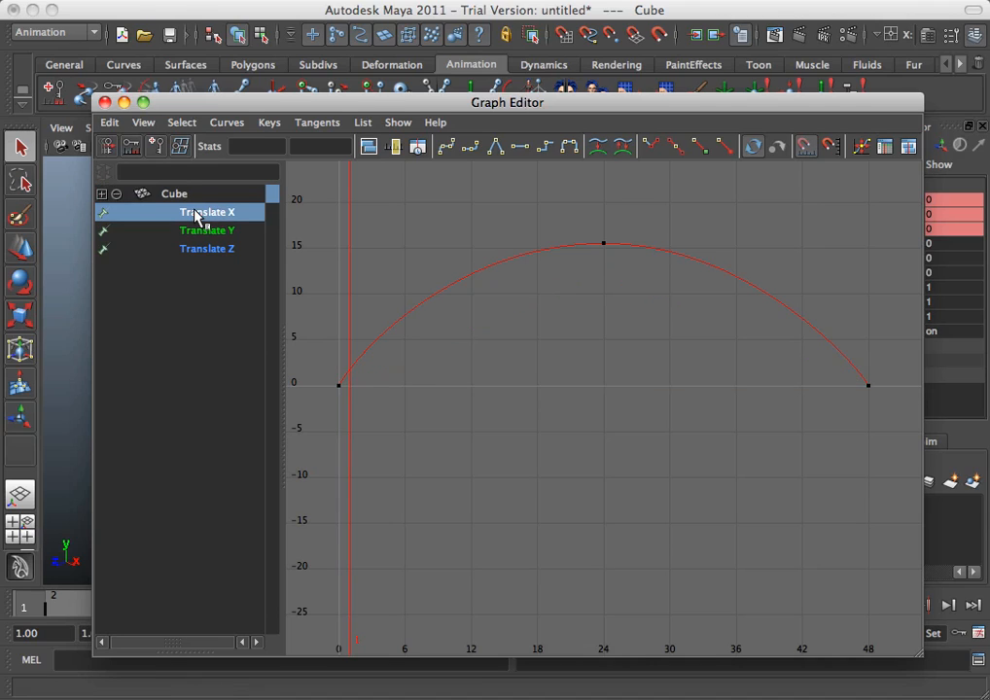
left_click(603, 245)
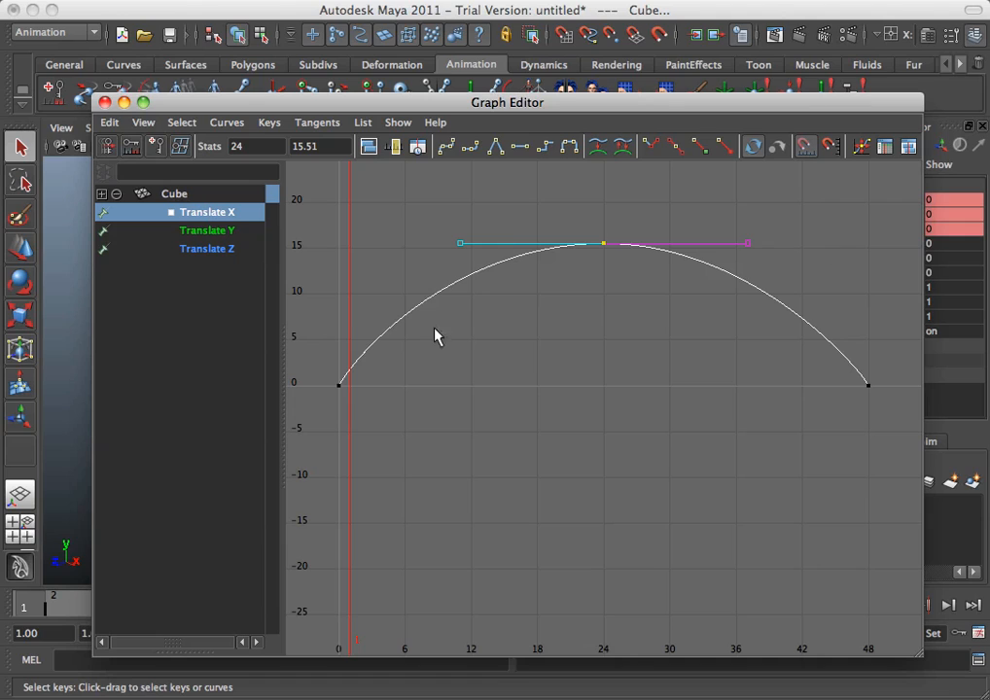
left_click(209, 233)
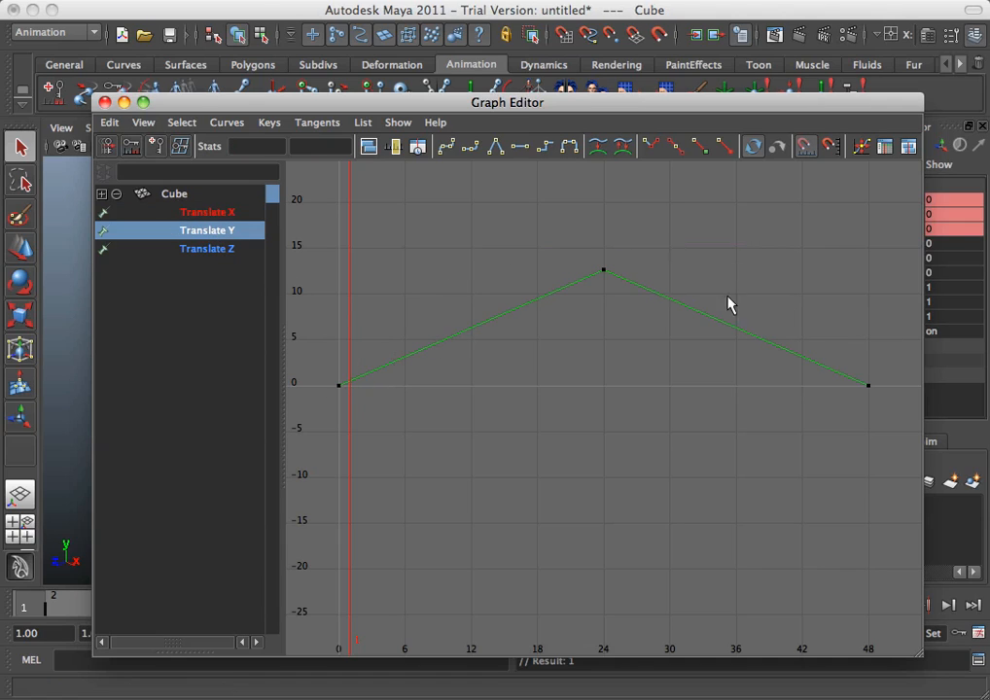
left_click(207, 251)
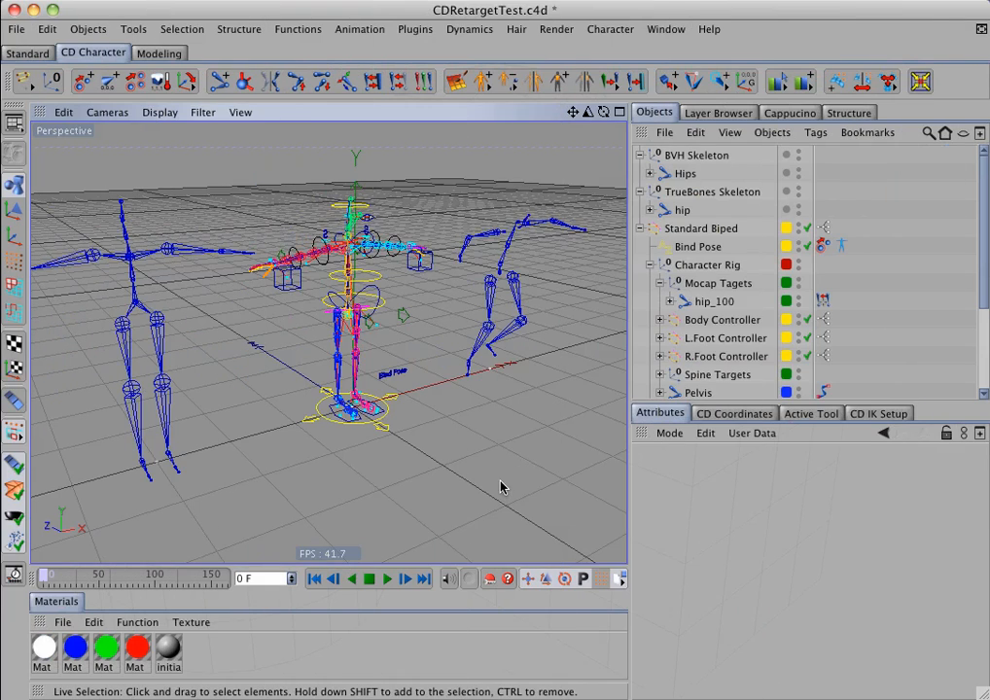
Switch to CDRetargetTest.c4d in Cinema 4D and review the source skeletons and Retarget choices of hip_100's CD Retarget tag, keeping Off selected
left_click(822, 301)
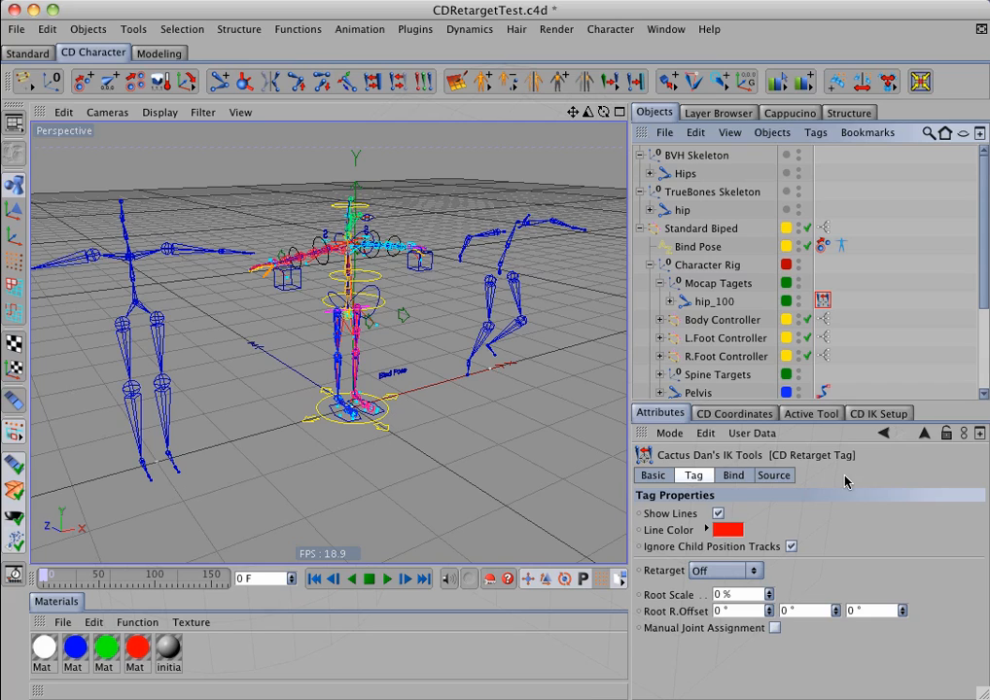
left_click(775, 477)
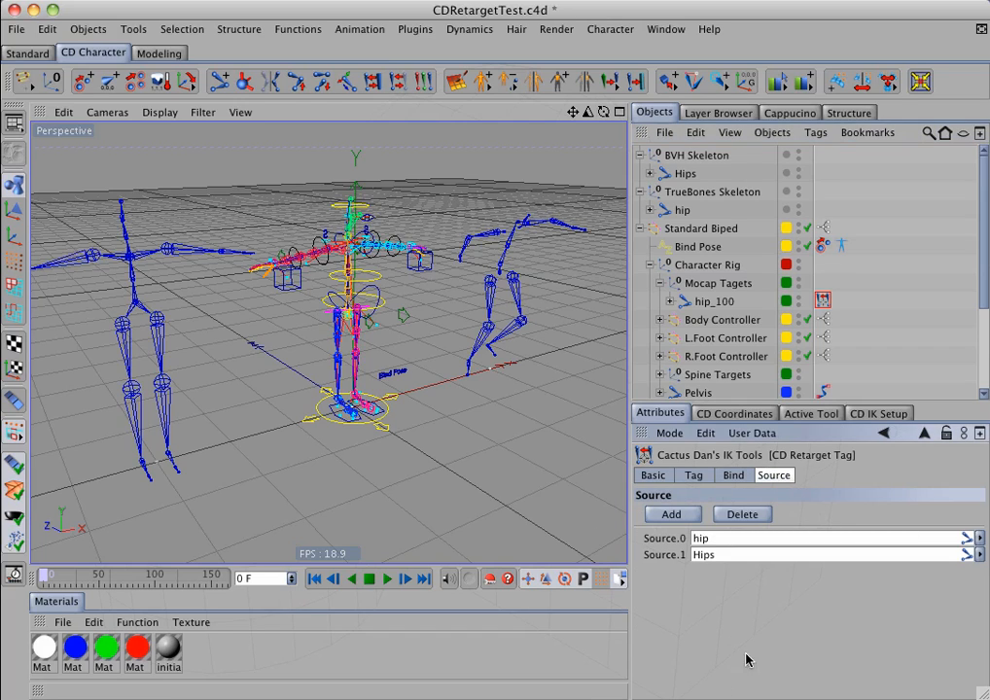
left_click(693, 475)
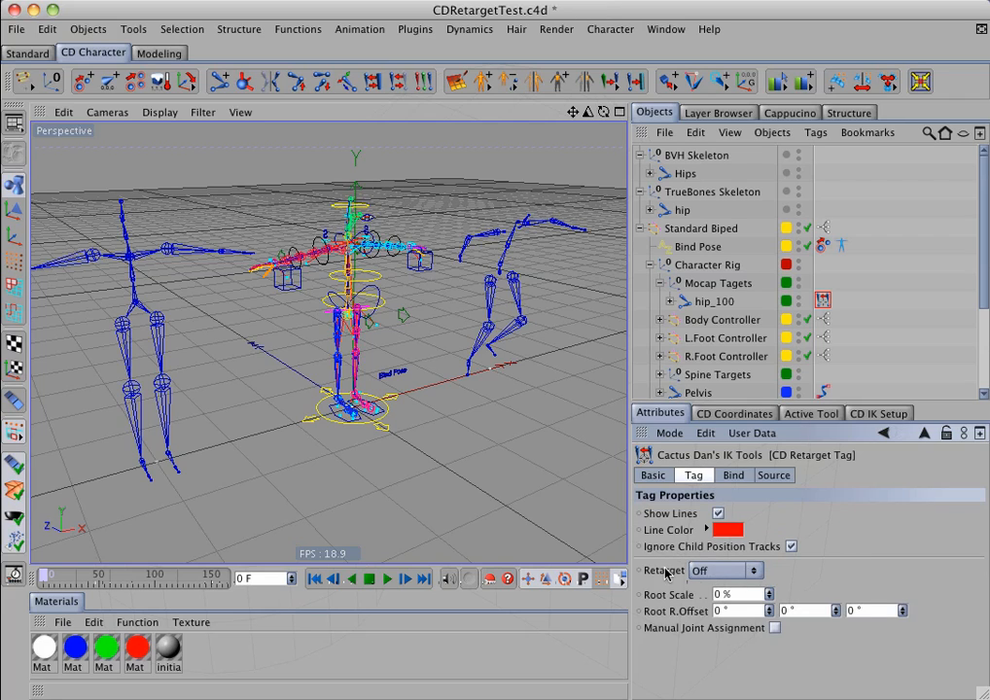
left_click(754, 573)
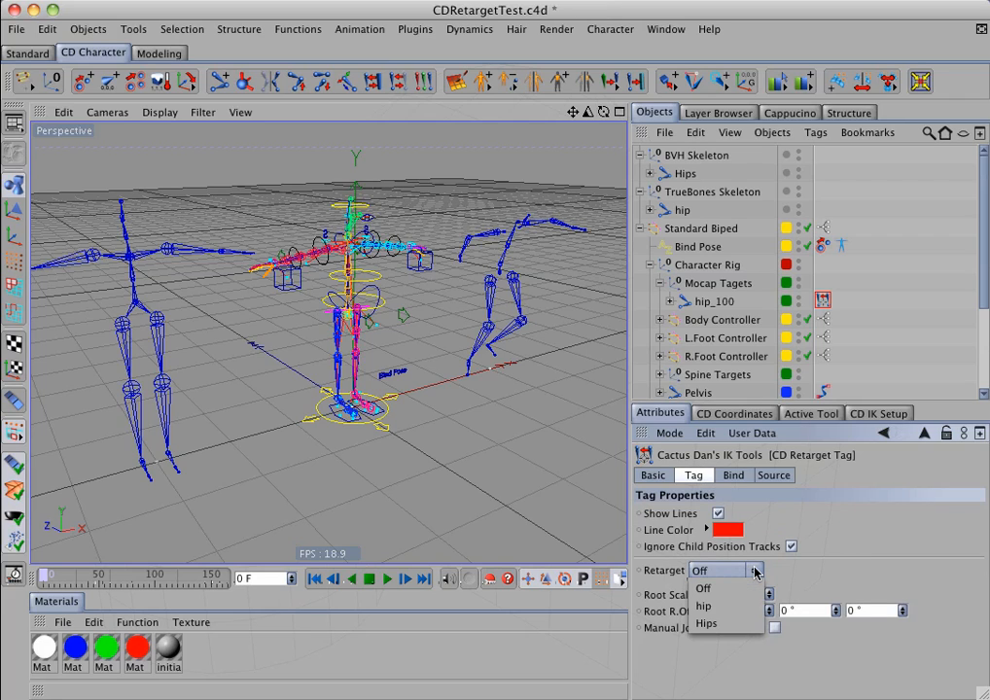
left_click(707, 589)
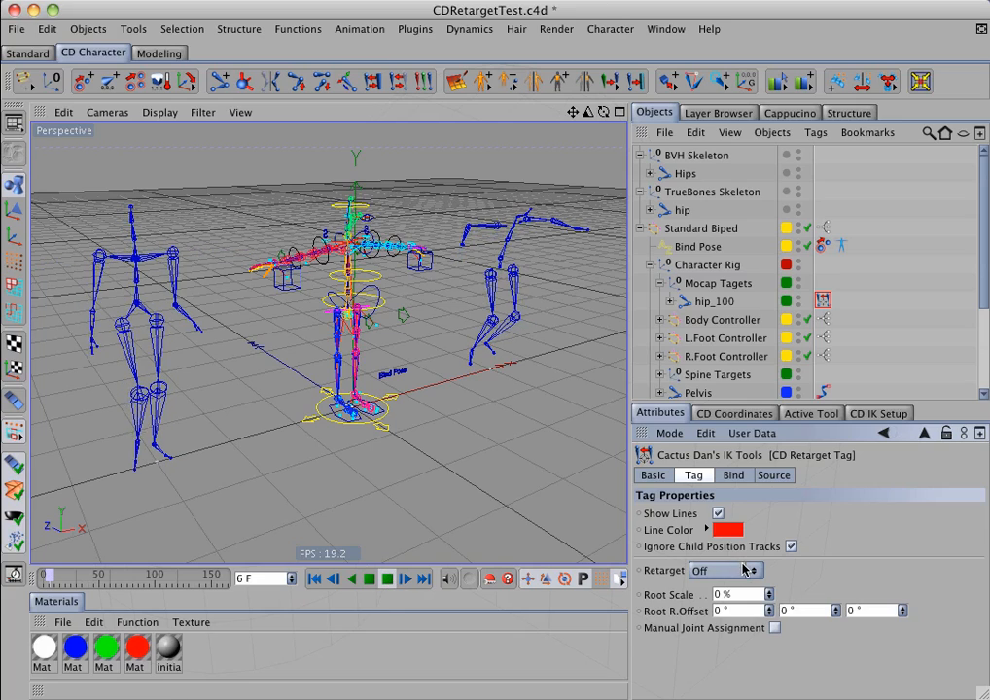
Set Retarget to hip and afterward to Hips while the animation plays, and stop playback to inspect the tag's joint assignments
left_click(724, 570)
left_click(710, 606)
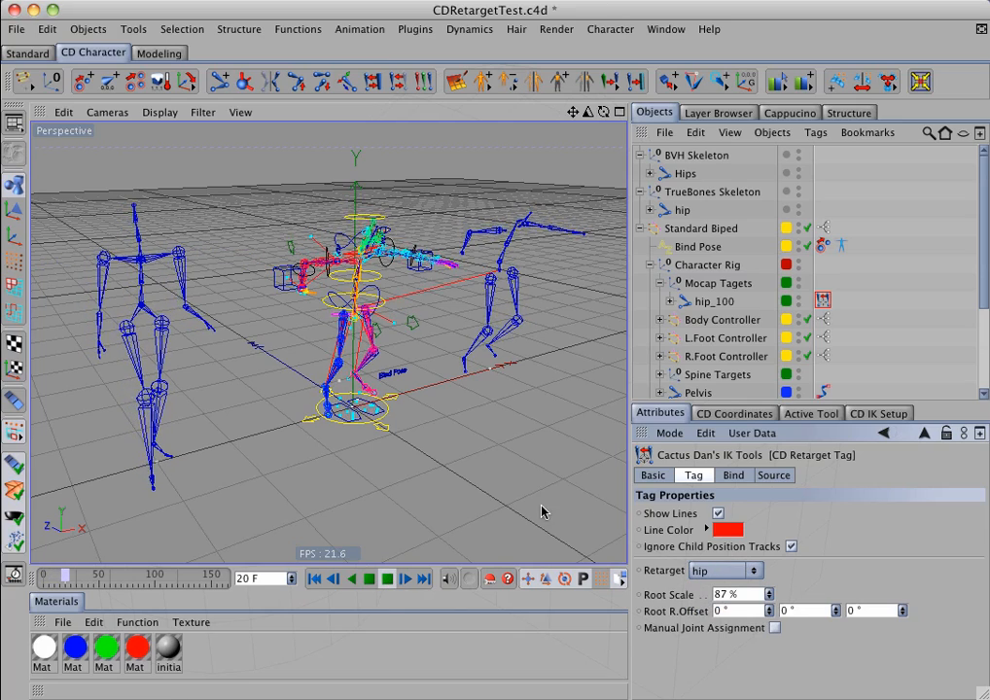
left_click(749, 571)
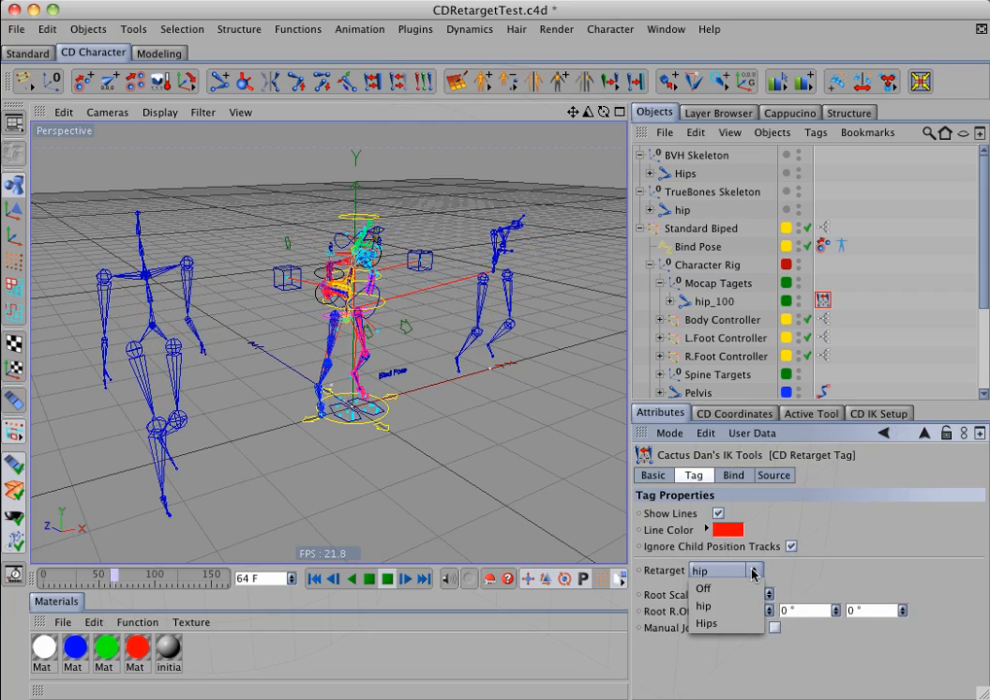
left_click(718, 626)
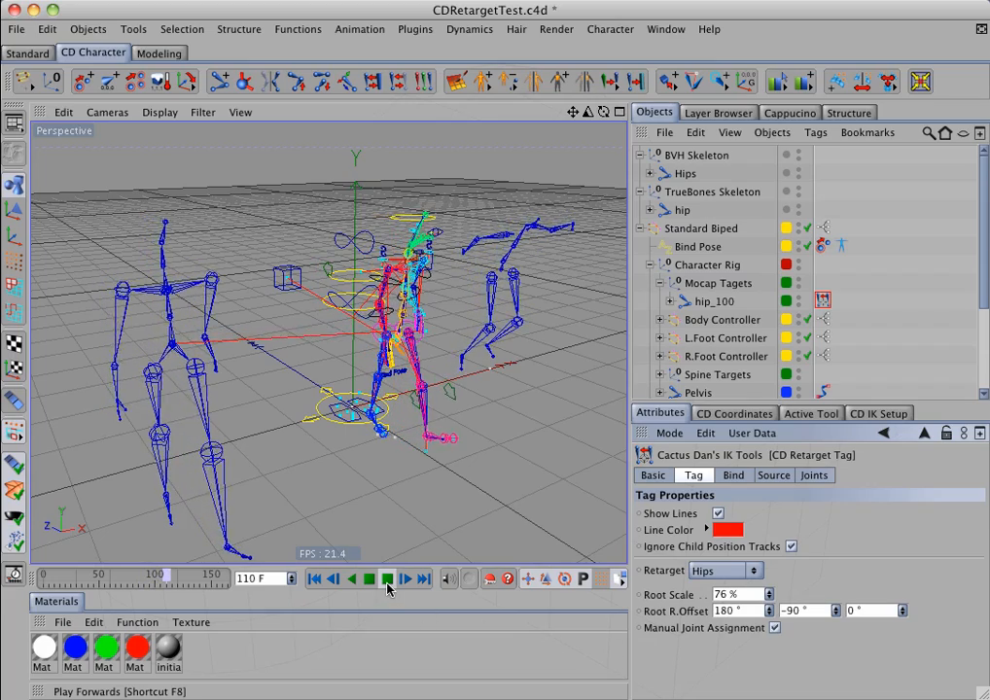
left_click(387, 580)
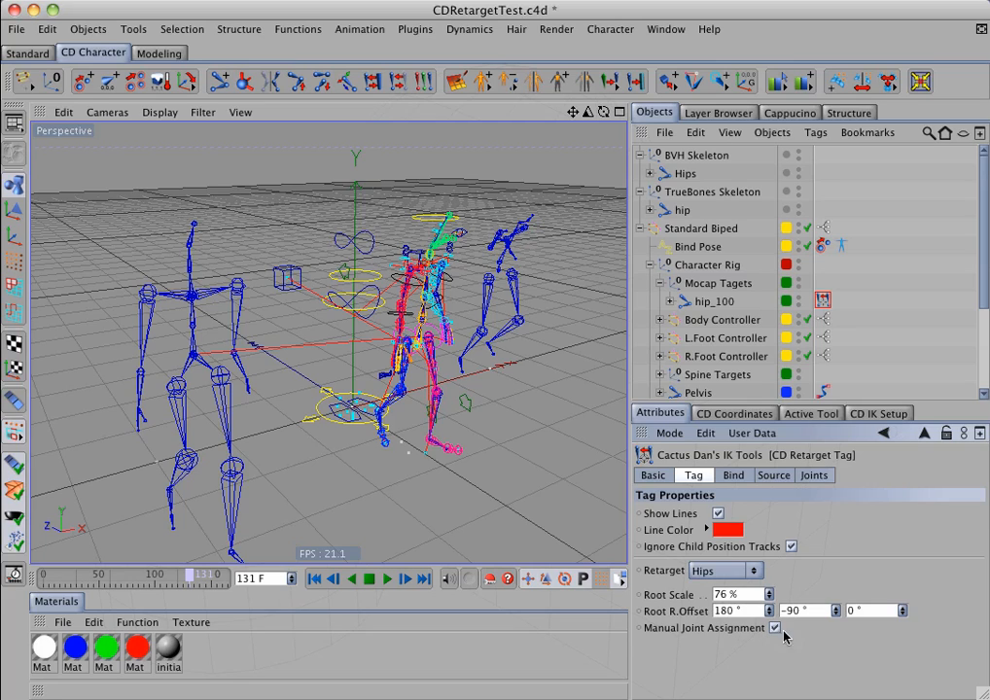
left_click(814, 476)
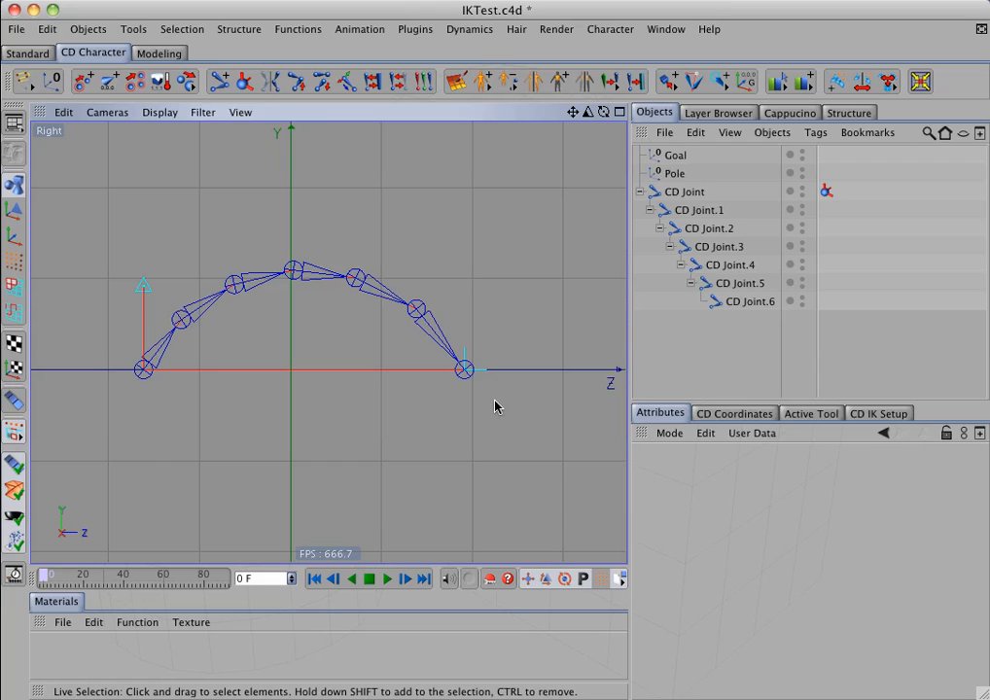
In IKTest.c4d, test the joint chain's IK by sliding the Goal null along the Z axis
left_click(465, 369)
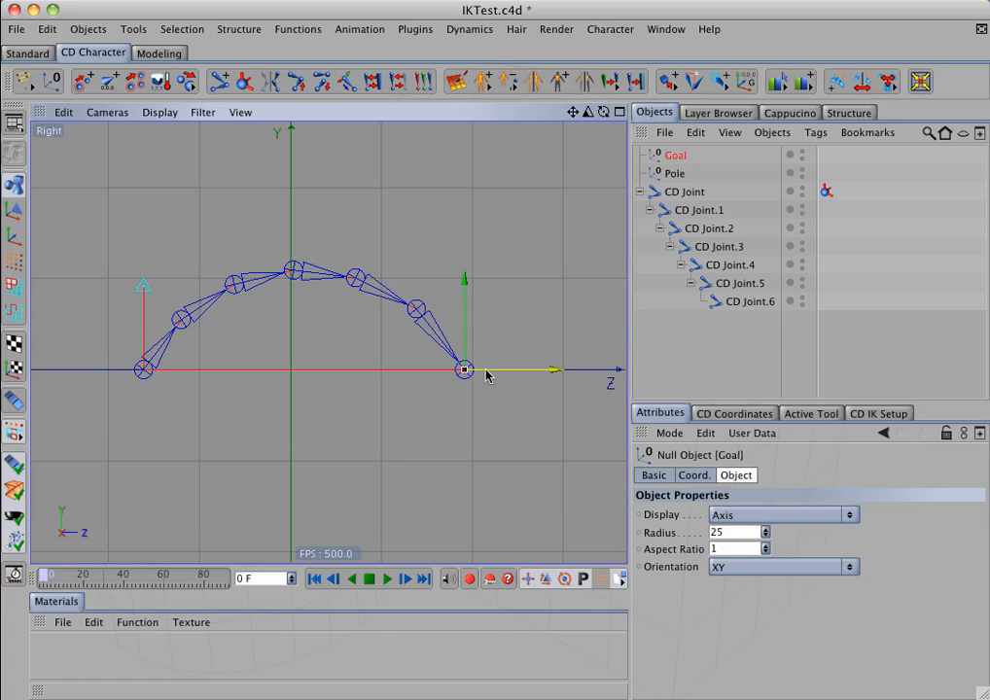
left_click_drag(559, 374, 458, 375)
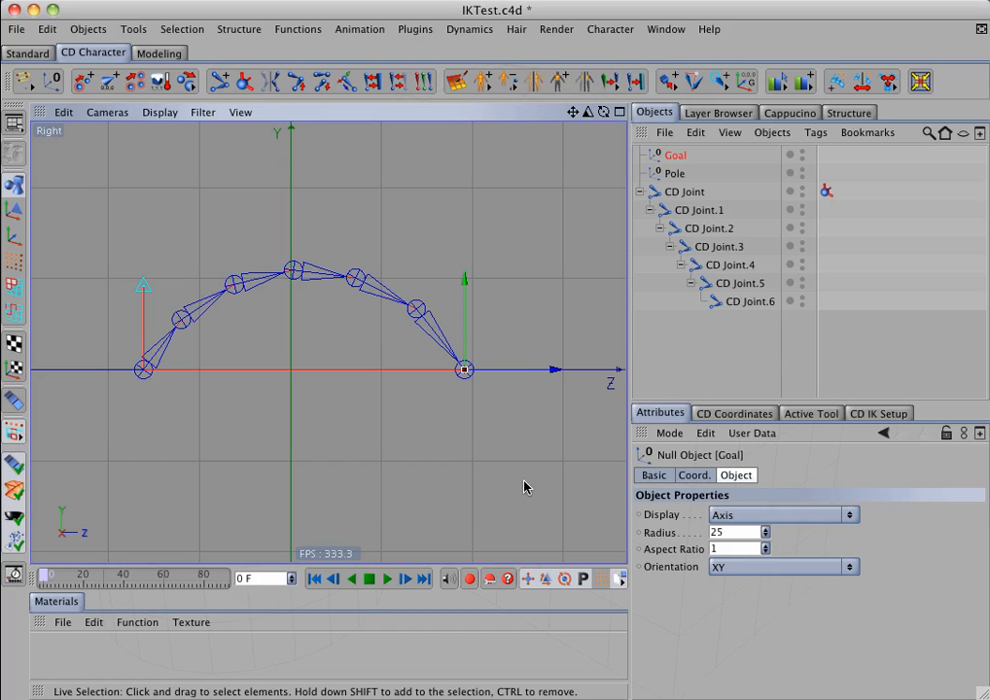
Review the CD IK Handle tag's IK Solver choices, try moving the Pole null along its X axis under IKRP, and undo the move
left_click(825, 191)
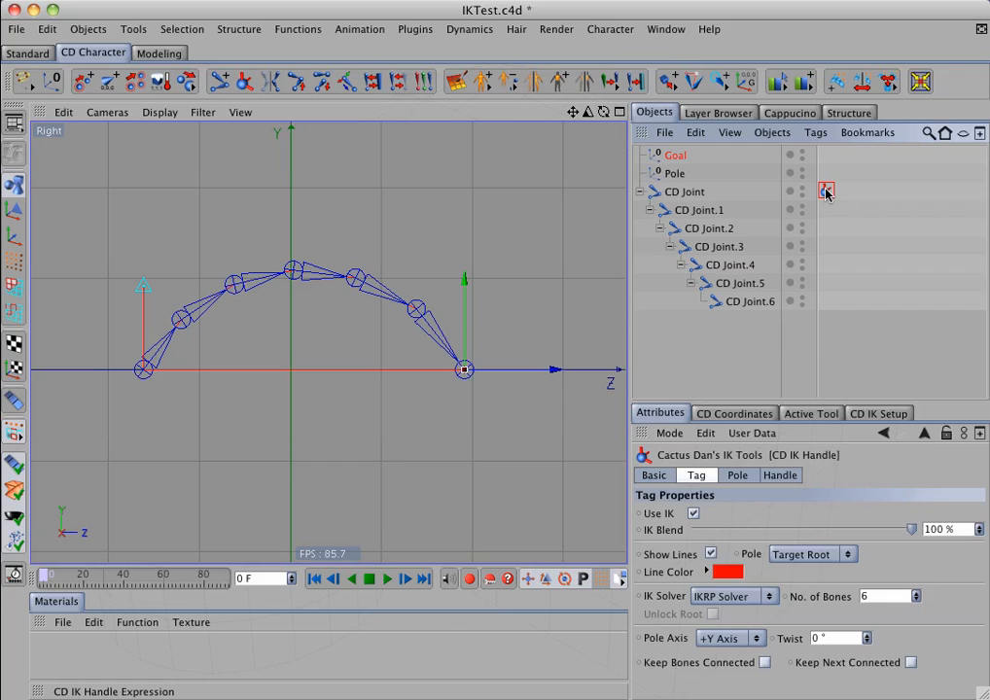
left_click(765, 596)
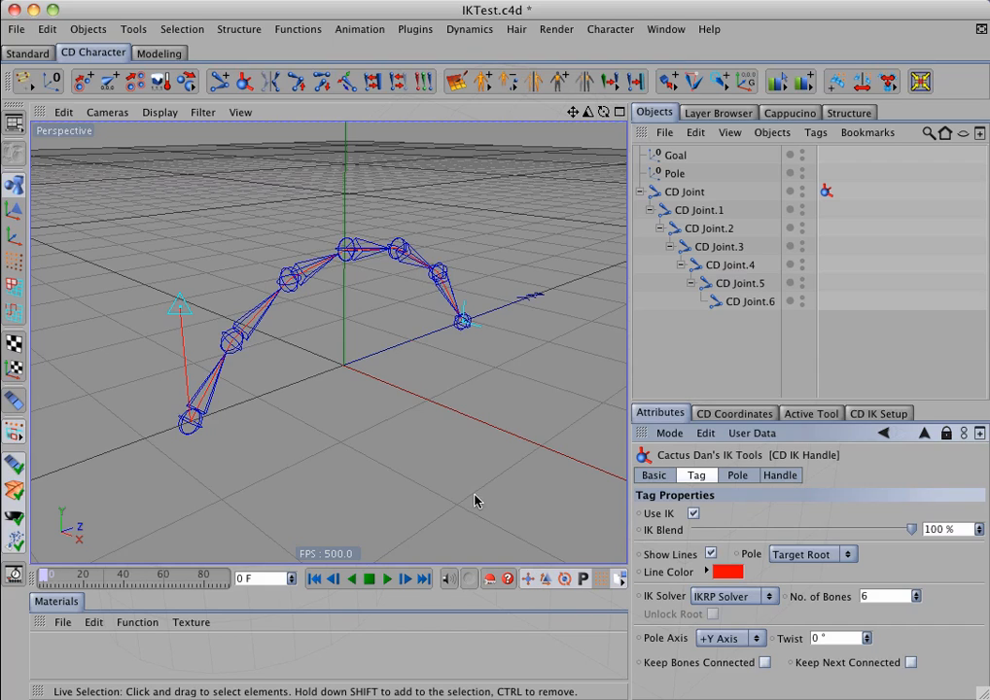
left_click(187, 314)
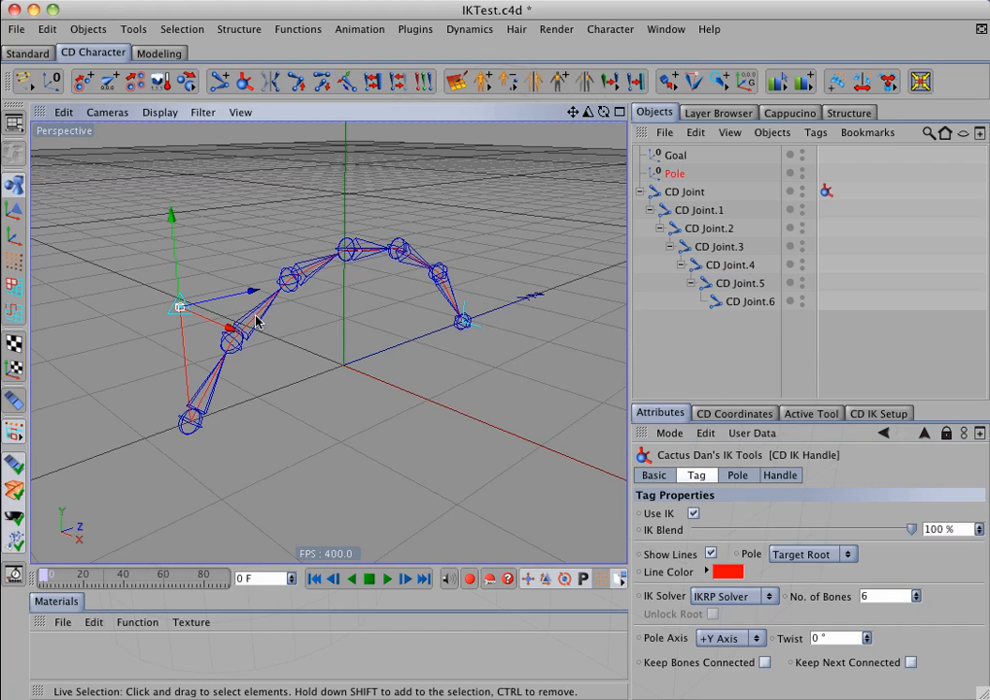
mouse_move(227, 327)
left_mouse_down()
mouse_move(270, 342)
mouse_move(209, 321)
left_mouse_up()
key("super+z")
Set the tag's IK Solver to IKSC Solver and test the joint chain by rotating the Goal null about its Z axis
left_click(739, 593)
left_click(722, 632)
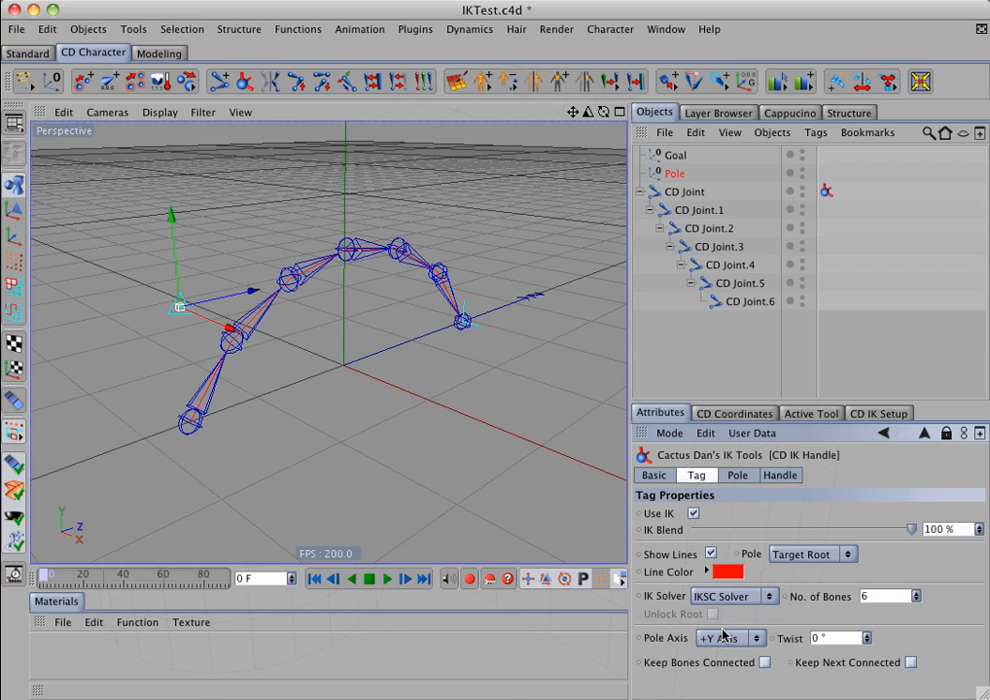
left_click(477, 330)
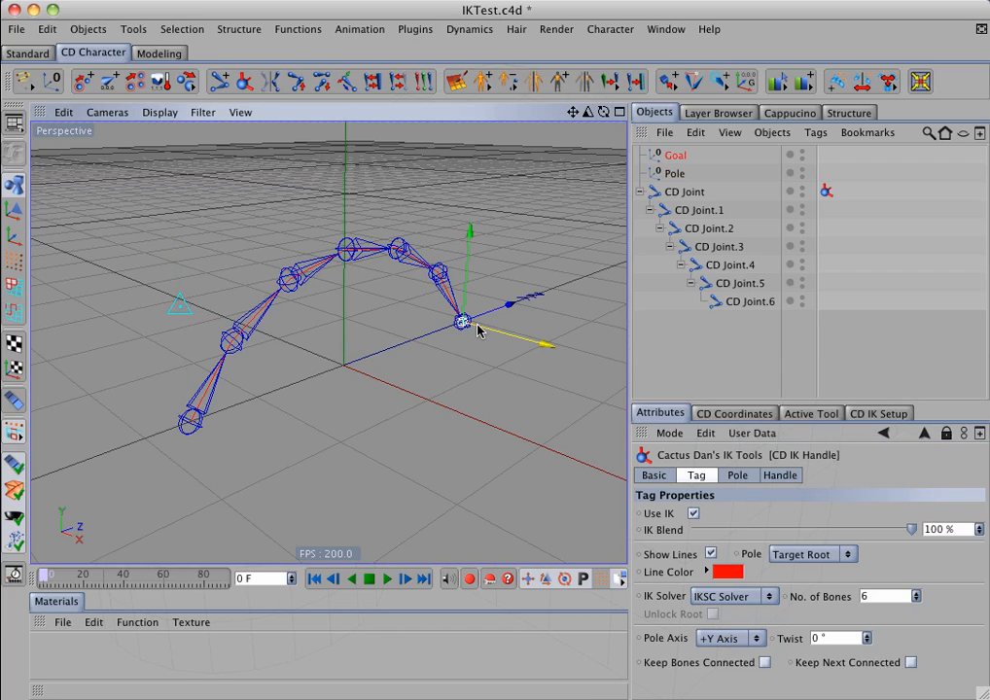
key("r")
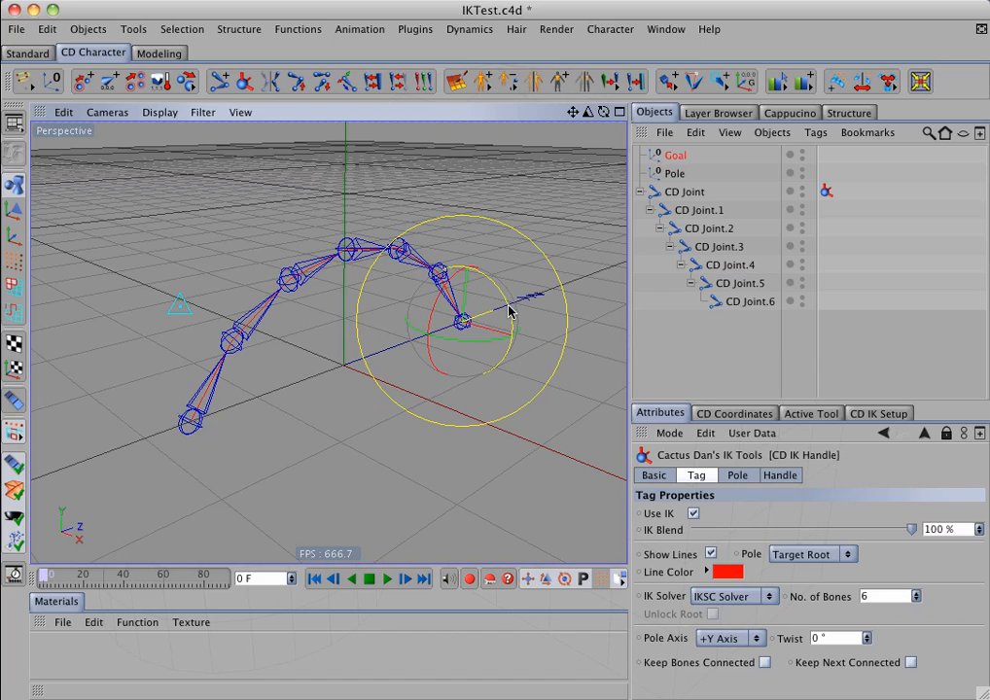
left_click_drag(509, 309, 460, 248)
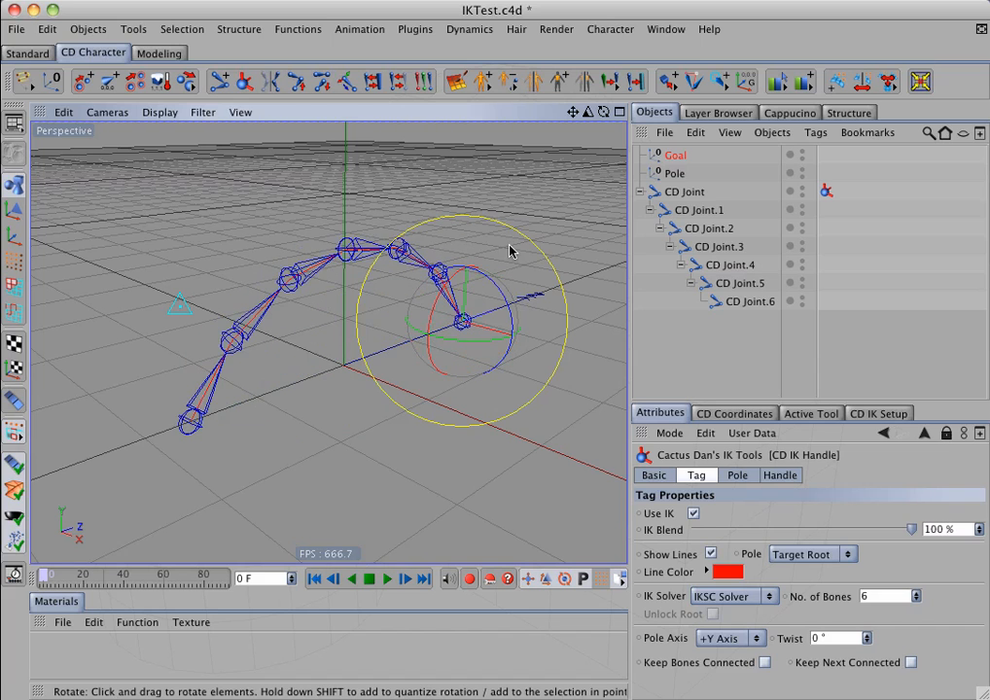
Set the IK Solver to IKHD Solver and test the joint chain by moving the Goal null freely in the Right view
key("F3")
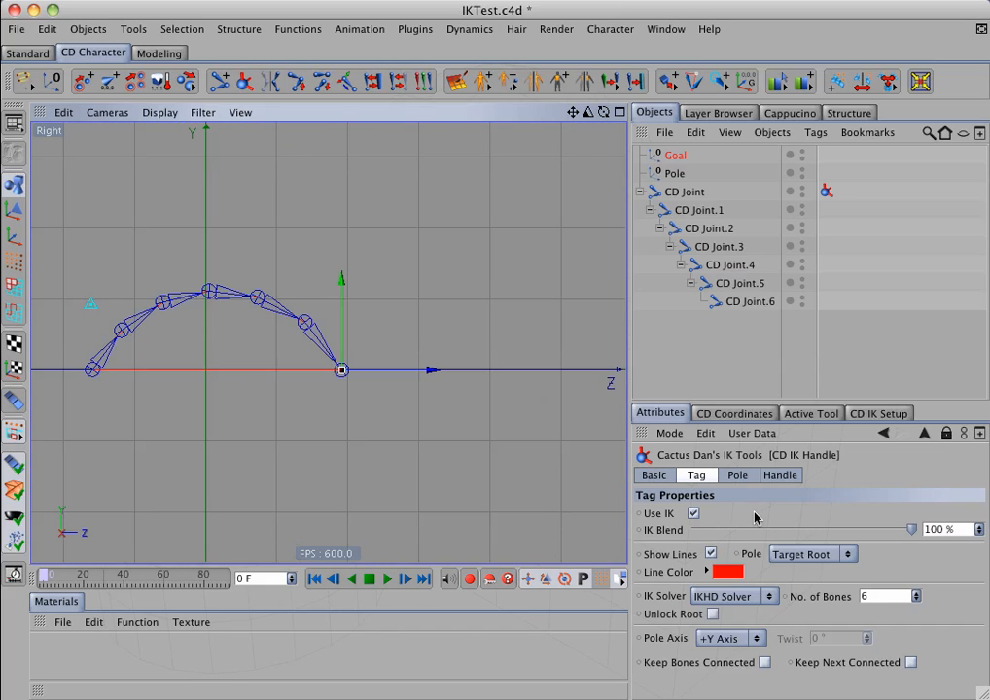
left_click(734, 596)
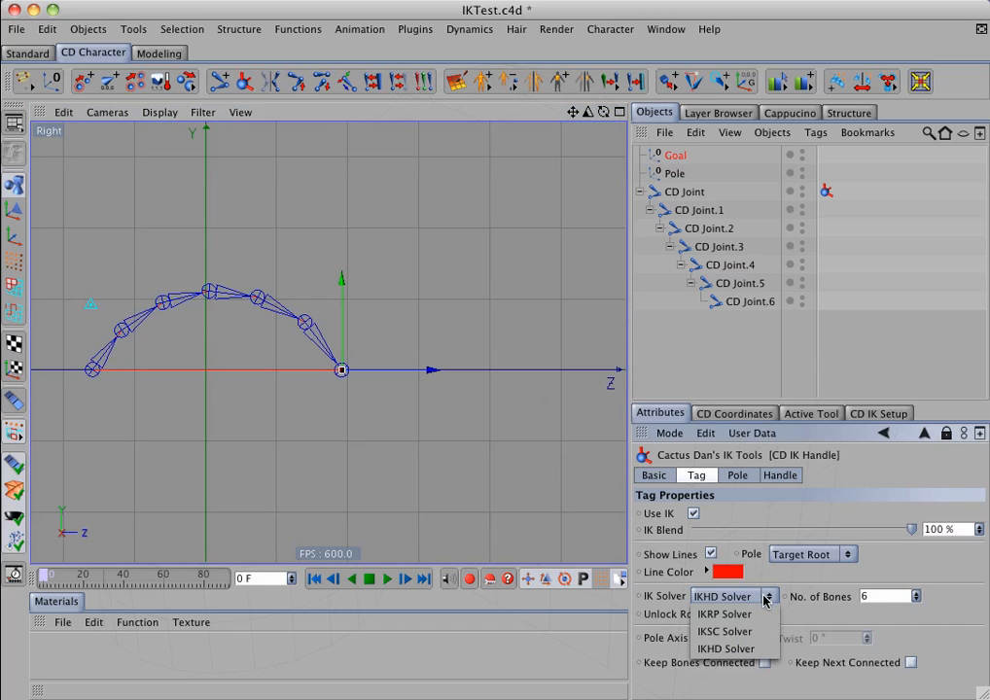
left_click(734, 649)
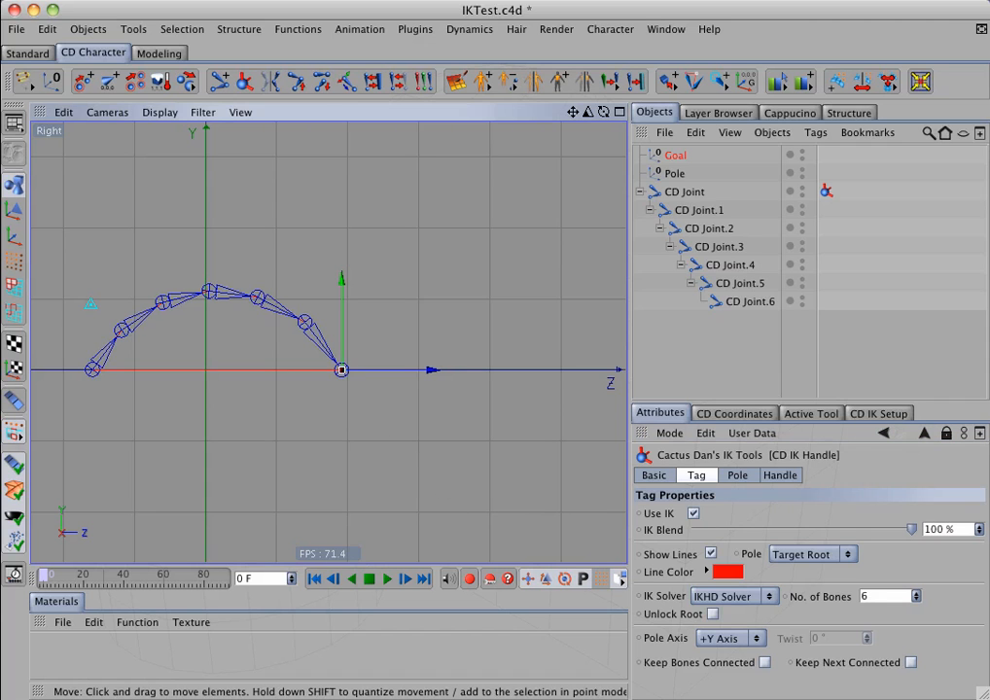
left_click_drag(341, 369, 290, 407)
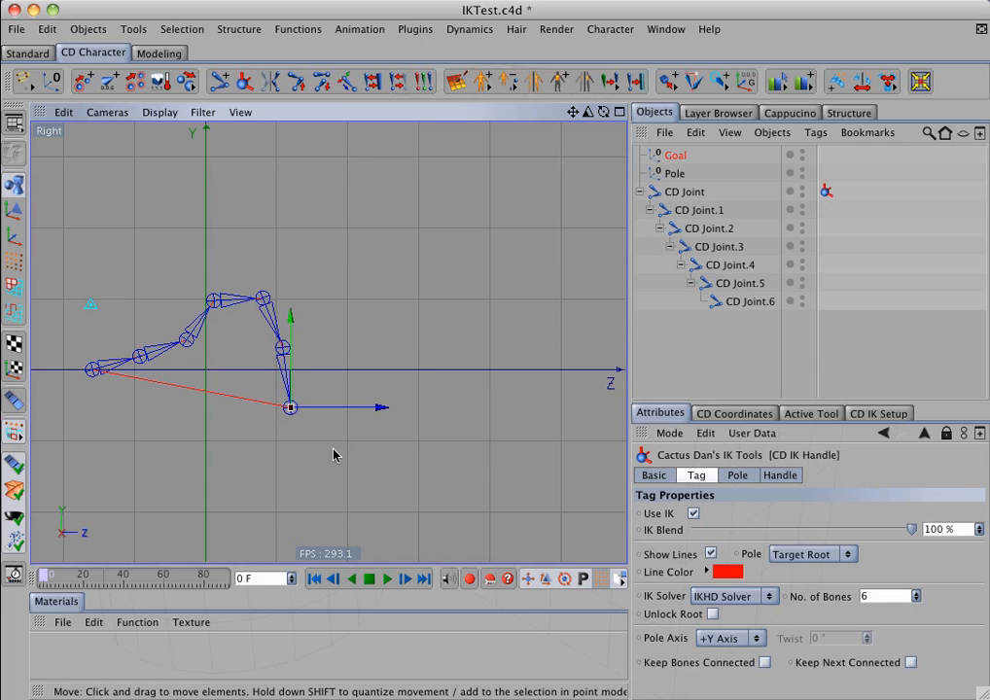
left_click_drag(289, 407, 241, 304)
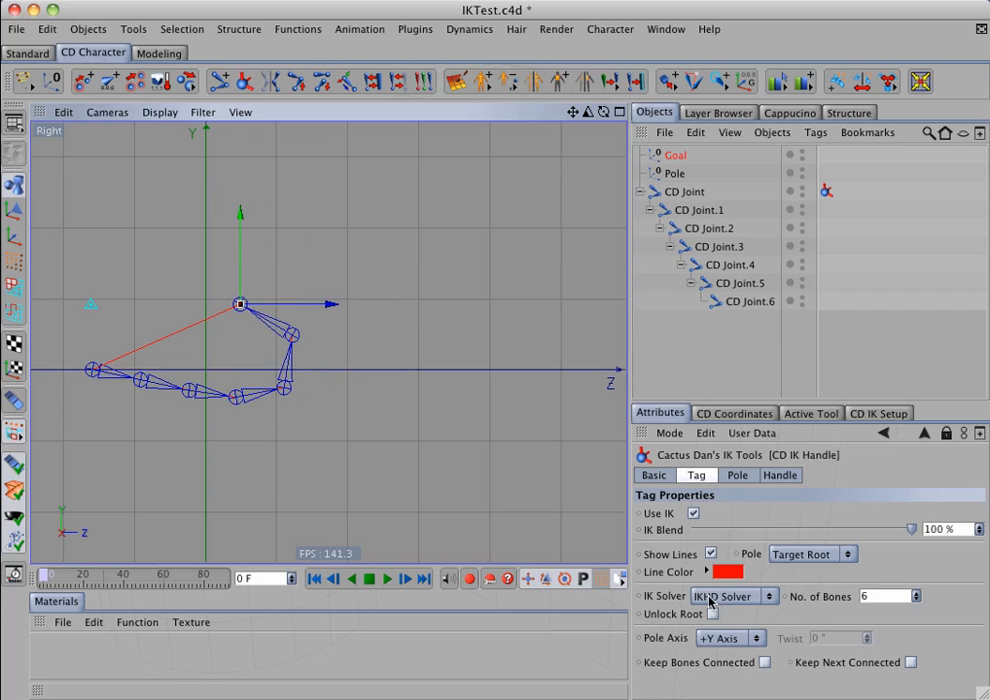
Keep IKHD Solver selected, enable Unlock Root, and pull the Goal null away from the chain to test the unlocked root
left_click(749, 597)
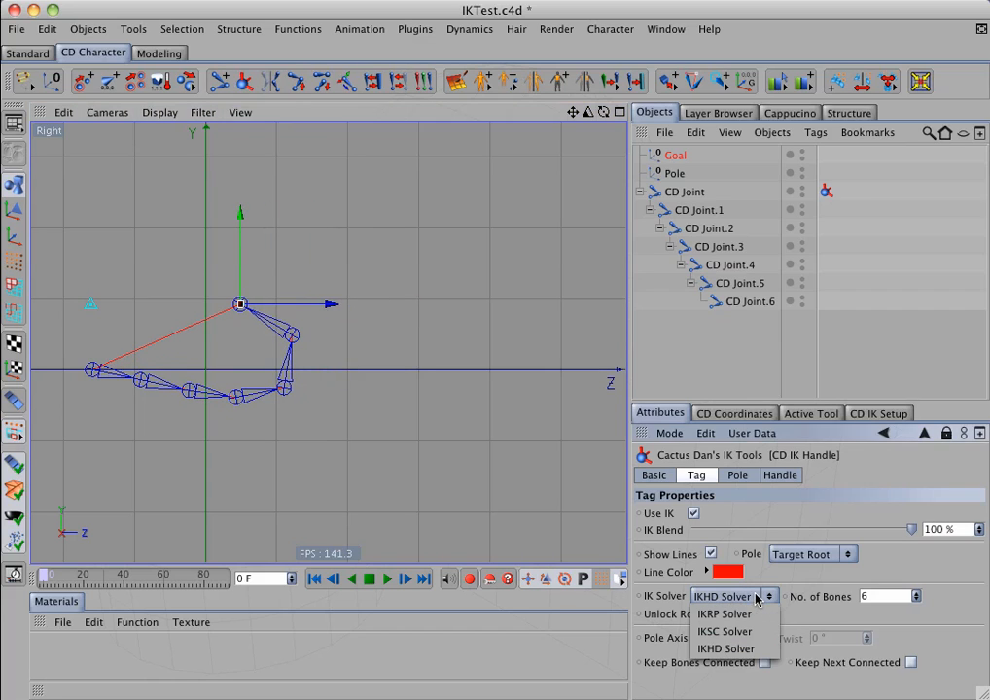
left_click(708, 650)
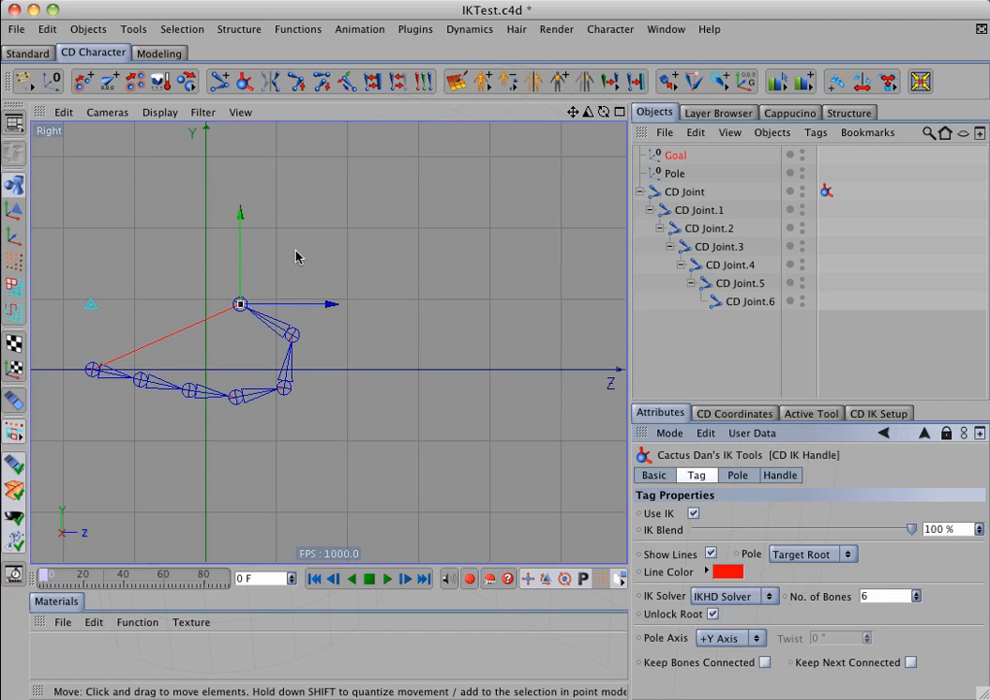
left_click_drag(240, 305, 462, 501)
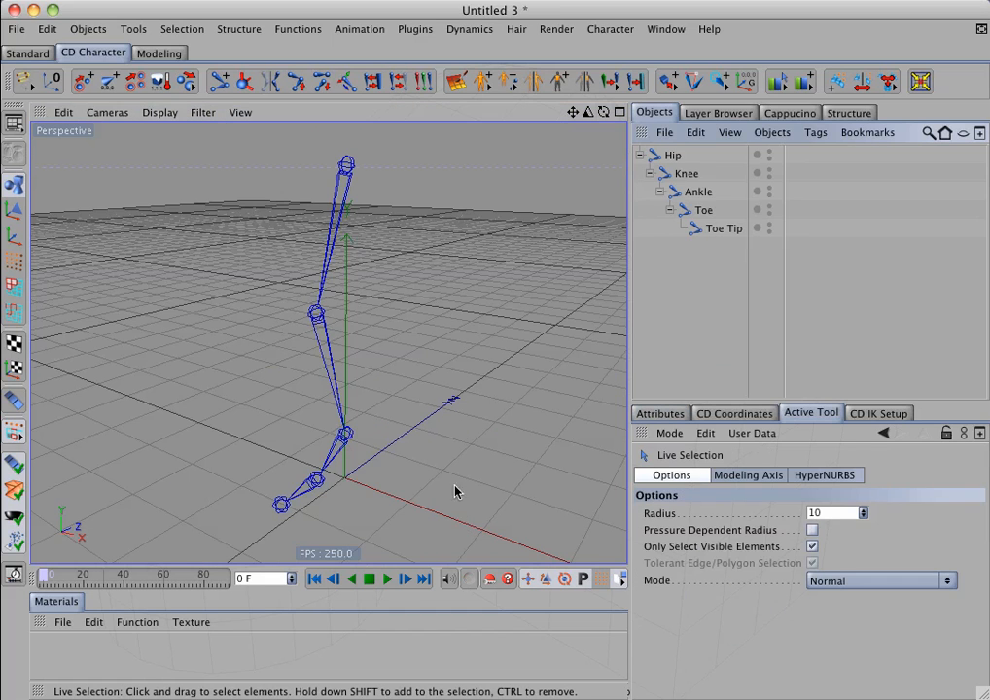
In the Untitled 3 leg scene, create a CD IK handle with IKRP Solver from Hip to Ankle, and test it by moving the handle
left_click(244, 86)
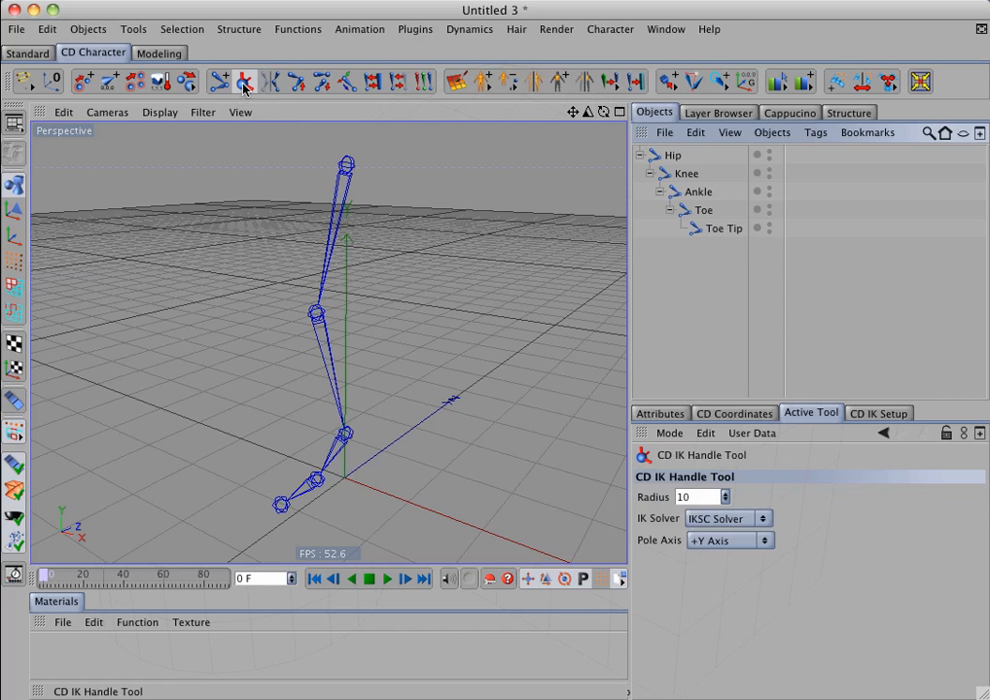
left_click(764, 520)
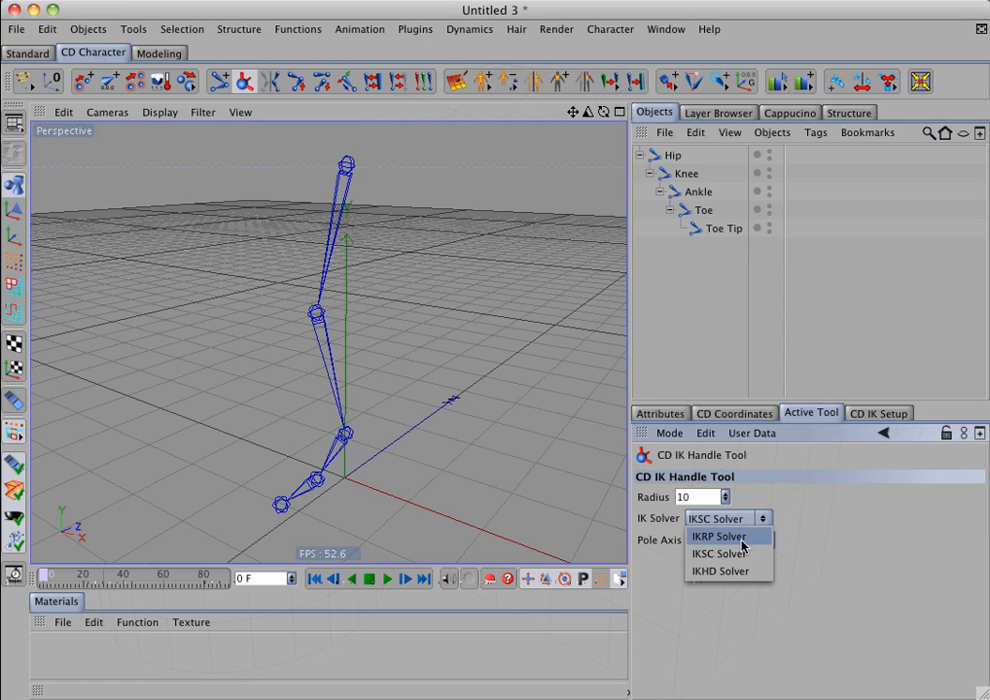
left_click(742, 544)
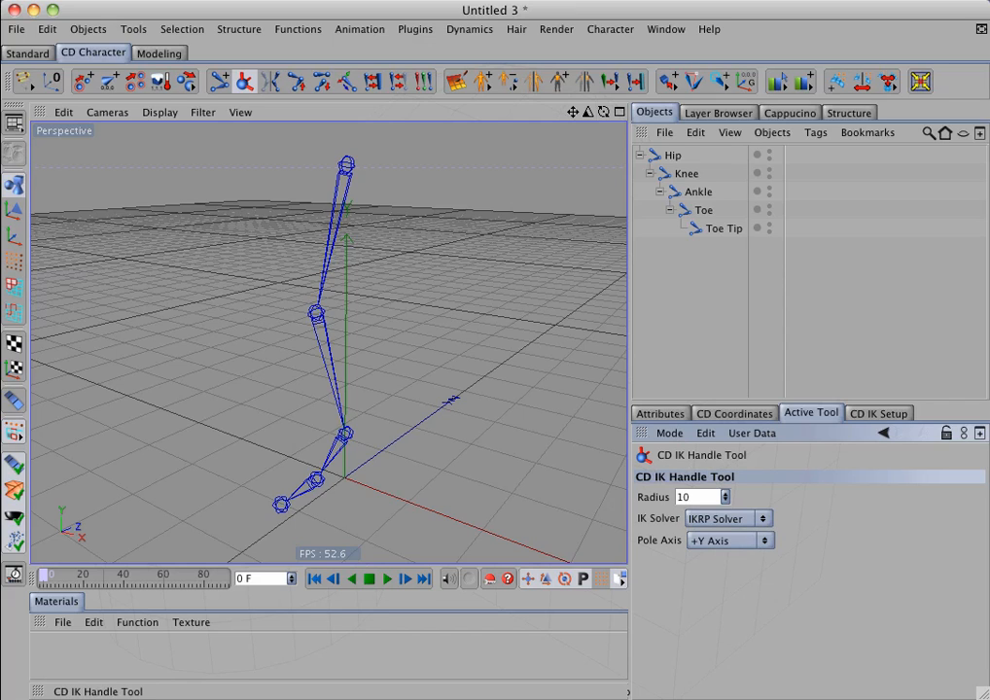
left_click(346, 165)
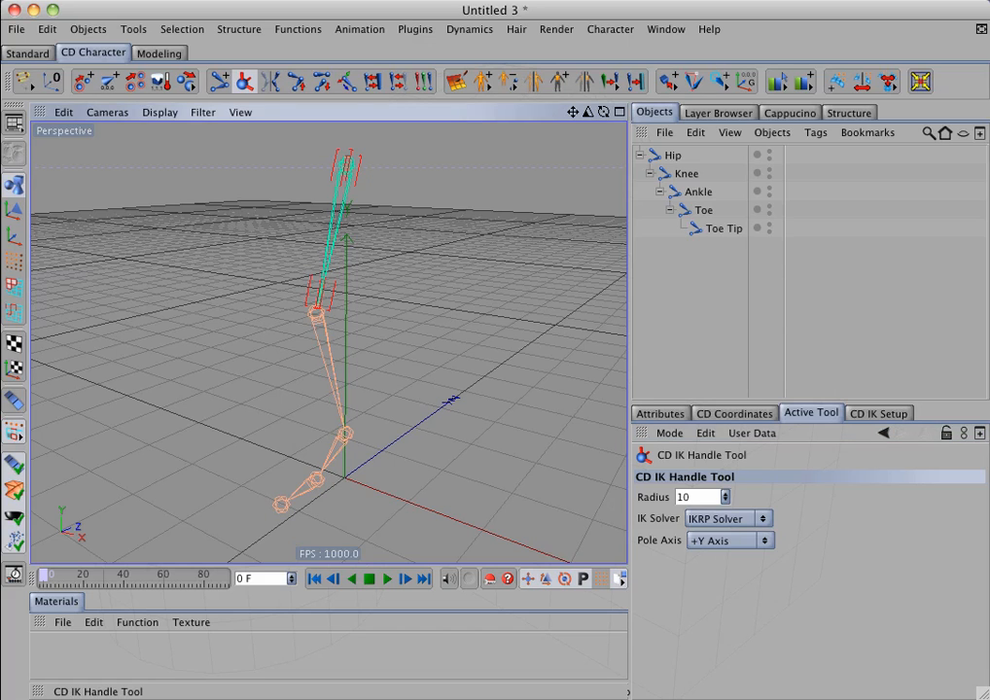
left_click(344, 434)
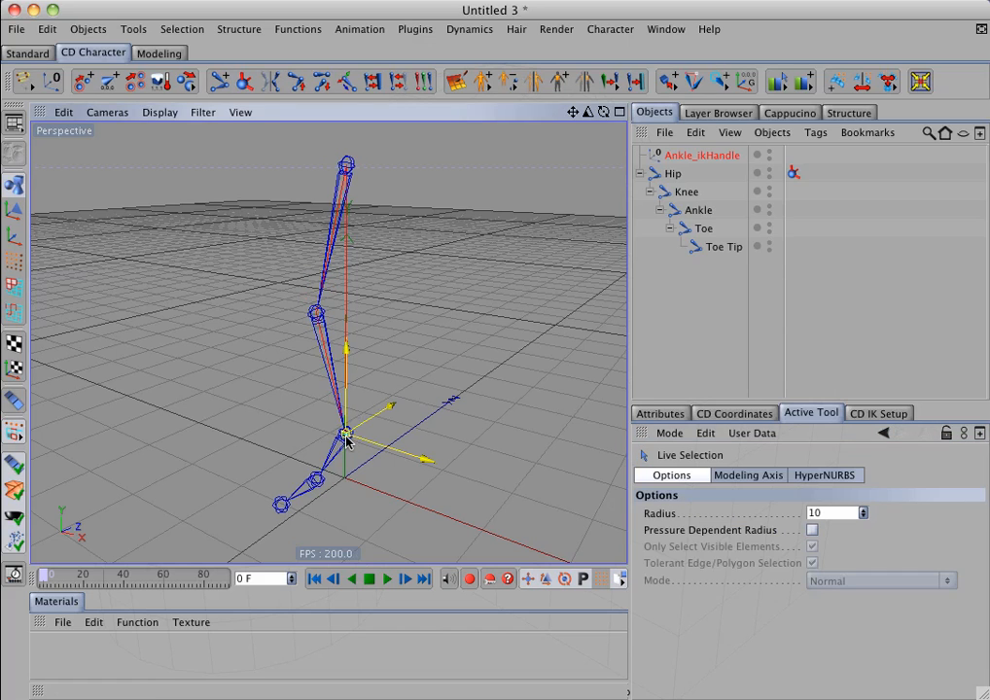
mouse_move(344, 434)
left_mouse_down()
mouse_move(413, 396)
mouse_move(512, 457)
mouse_move(351, 347)
mouse_move(221, 431)
mouse_move(460, 420)
mouse_move(331, 348)
mouse_move(347, 435)
left_mouse_up()
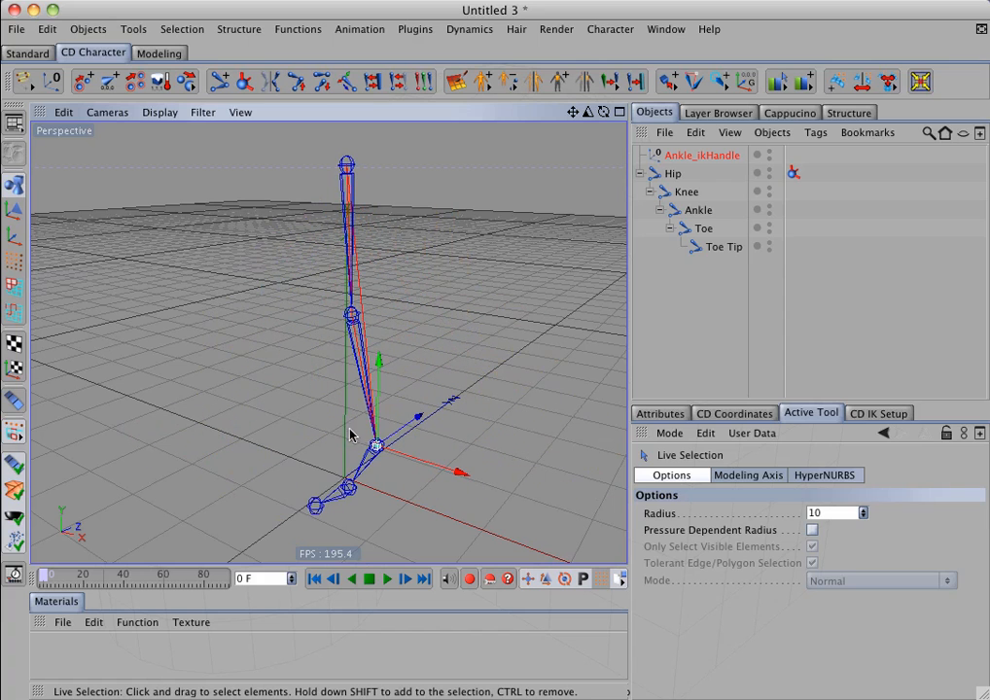